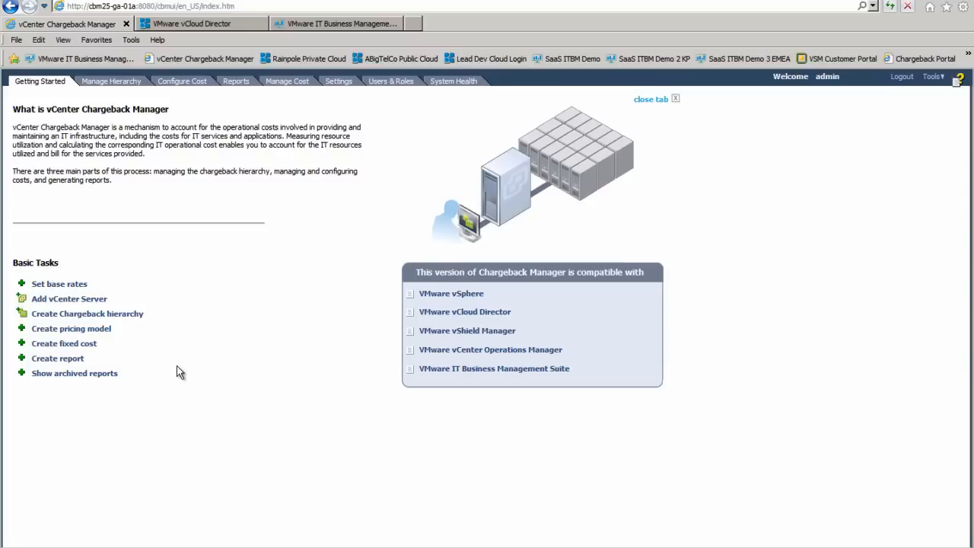
# Return from vCloud Director to Chargeback Manager's Manage Hierarchy page
pyautogui.click(240, 24)
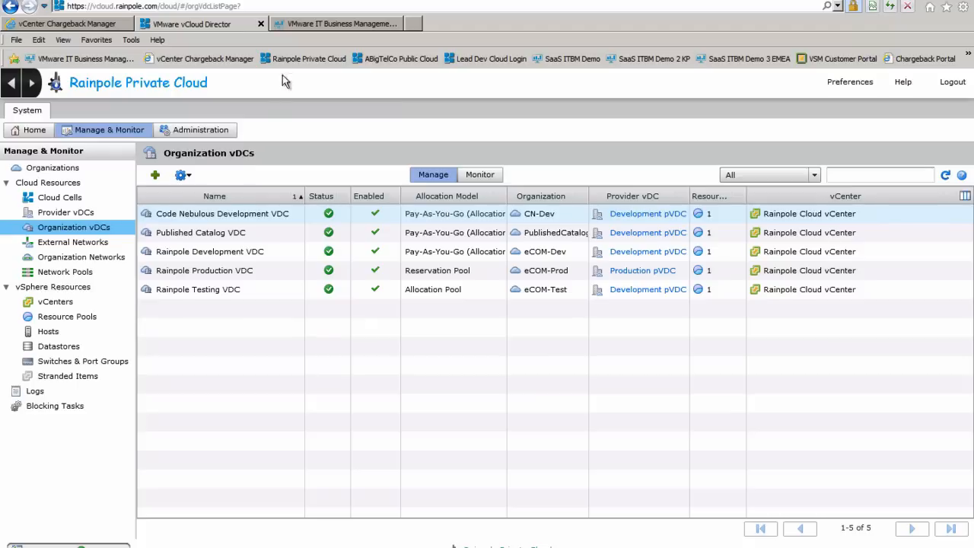
pyautogui.click(115, 24)
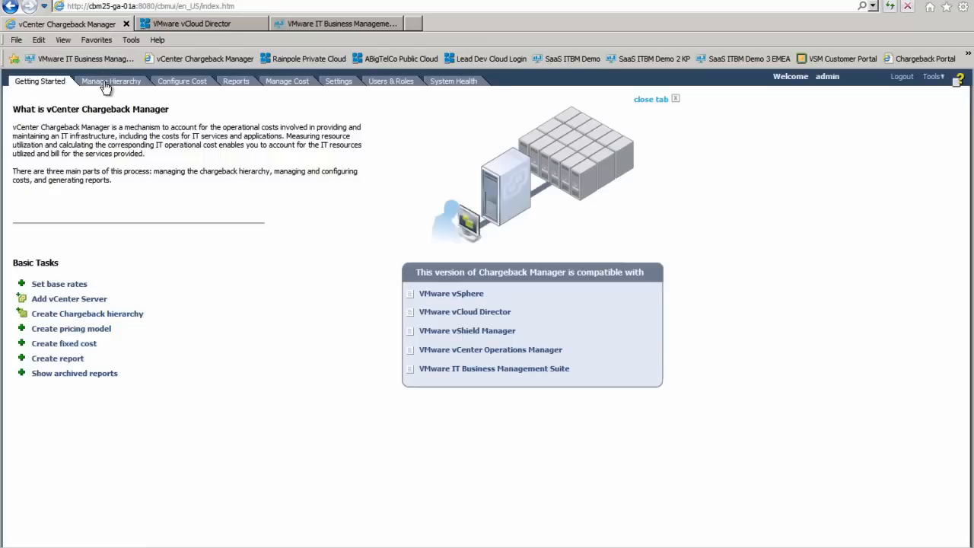
pyautogui.click(106, 84)
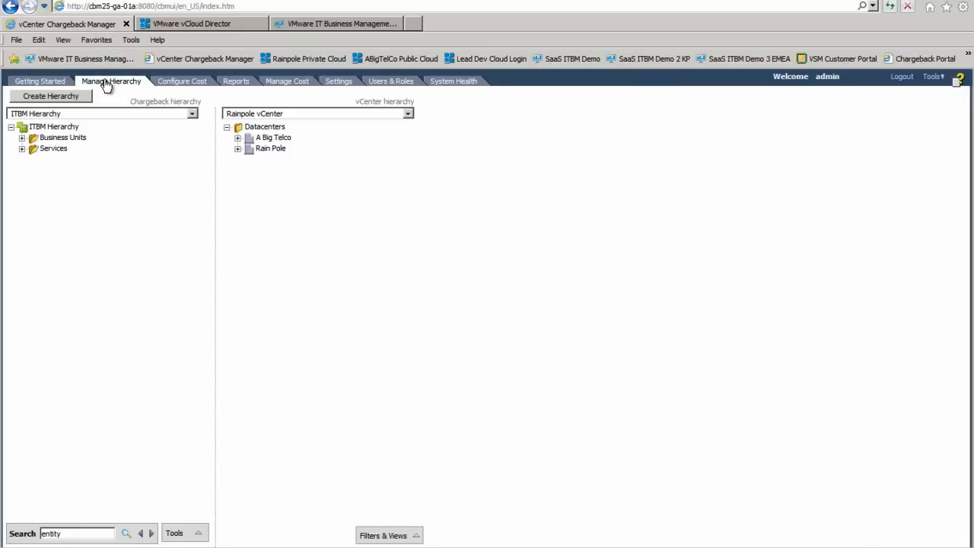
# Expand Business Units, Services and the Rain Pole datacenter, then select the Production vDC
pyautogui.click(22, 139)
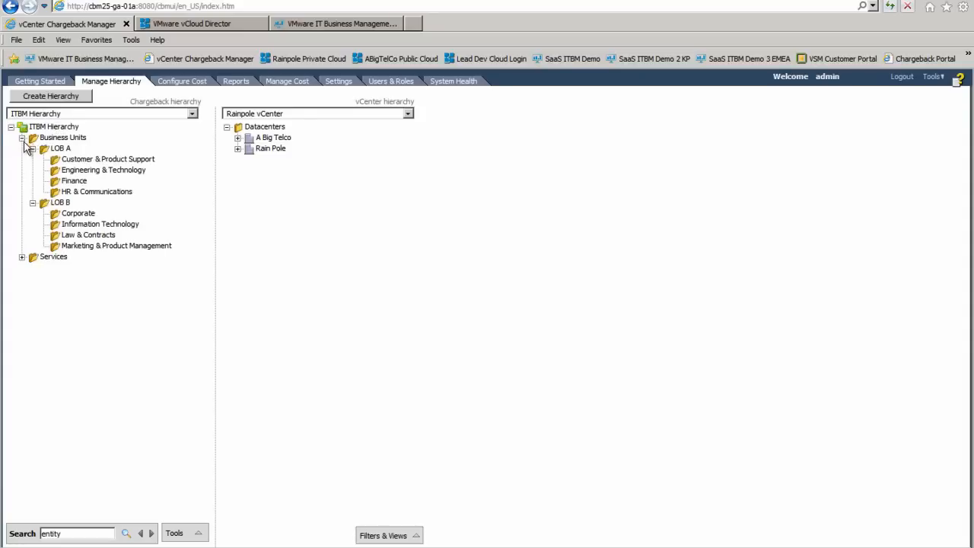
pyautogui.click(22, 258)
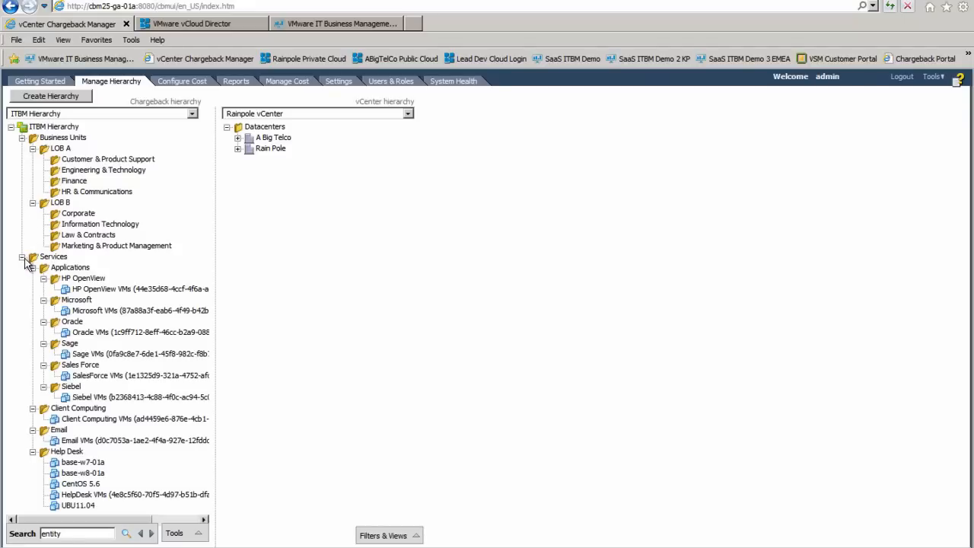
pyautogui.click(239, 149)
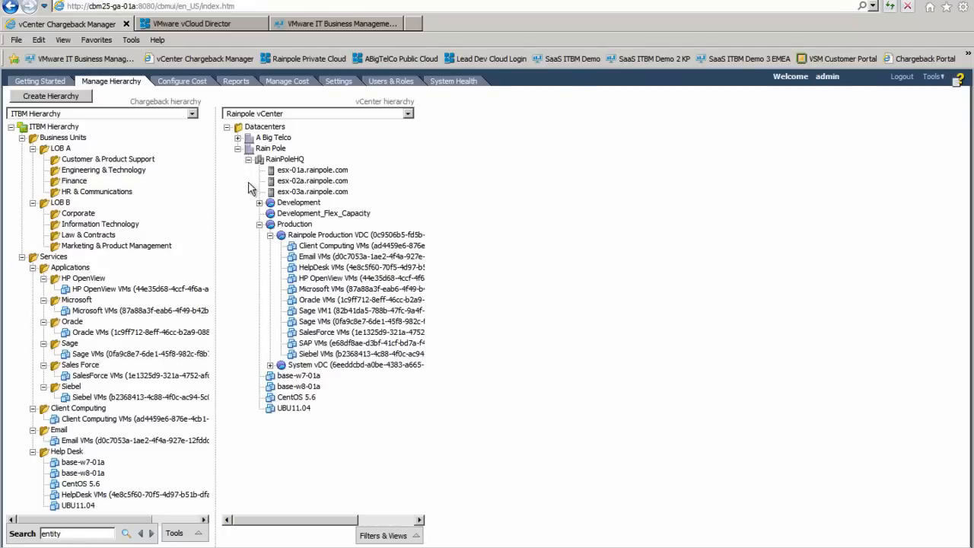
pyautogui.click(289, 225)
# Create a new chargeback folder named SAP under Applications
pyautogui.click(65, 271)
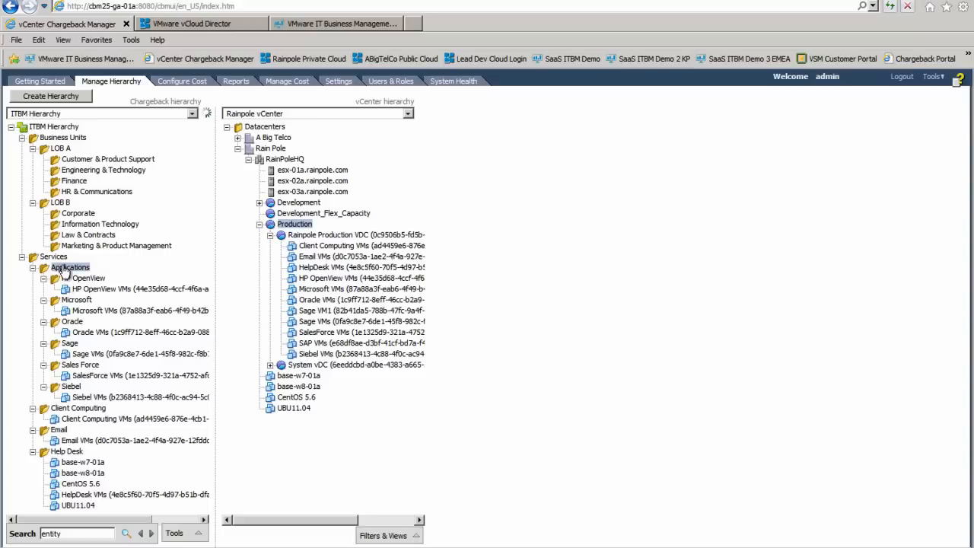
pyautogui.rightClick(65, 271)
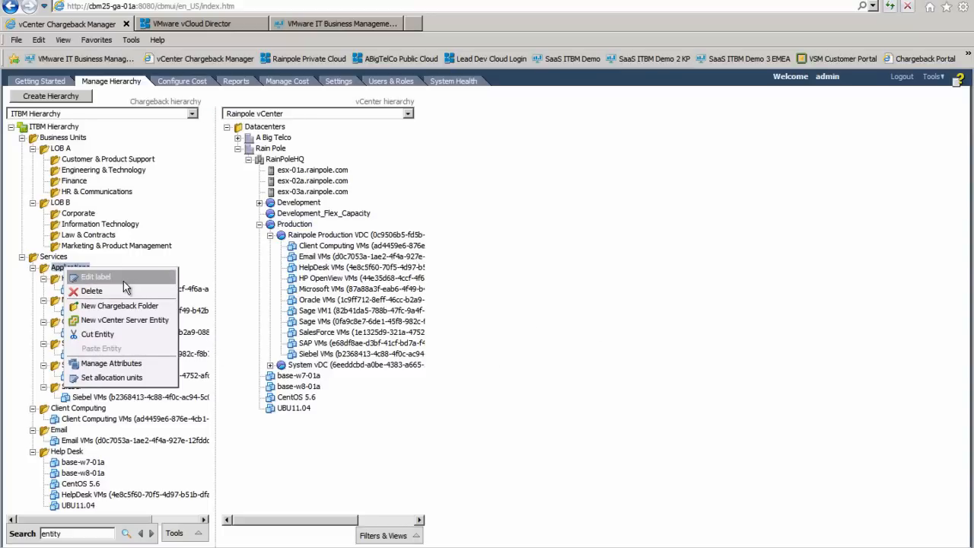
pyautogui.click(121, 306)
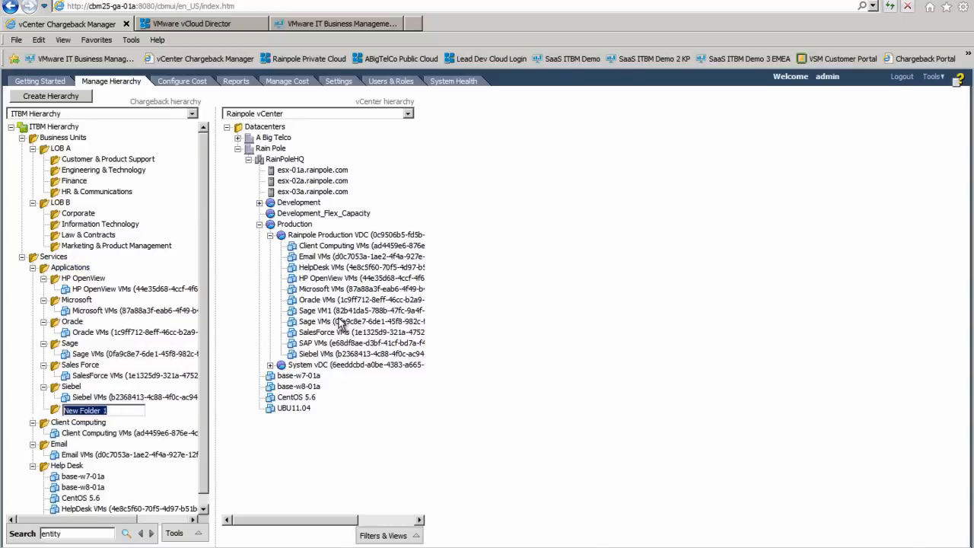
pyautogui.write('SAP')
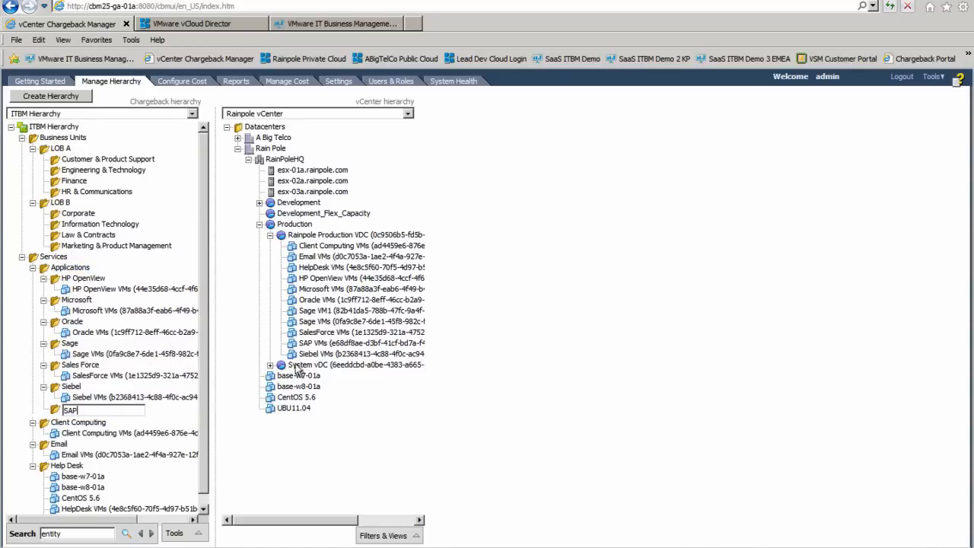
pyautogui.press('Return')
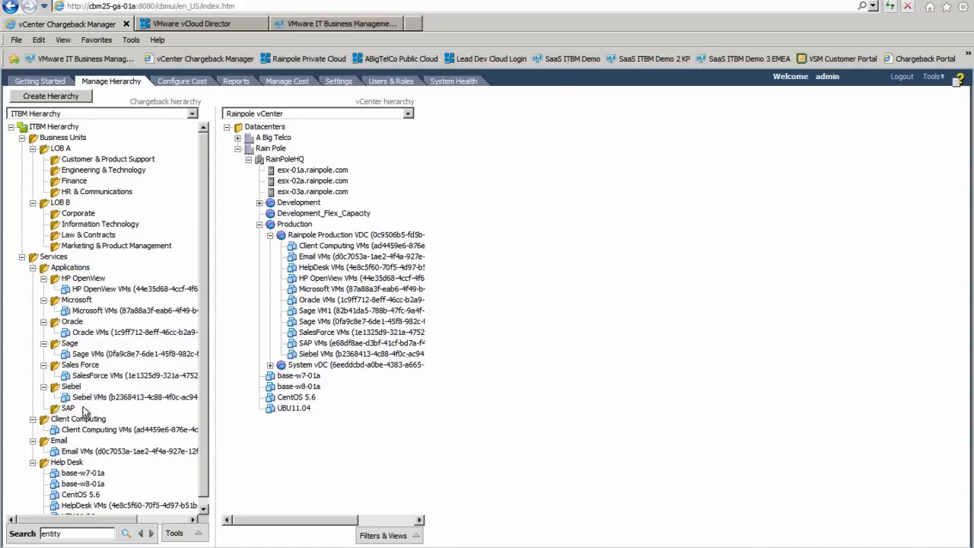
# Drag the SAP VMs entity from the vCenter tree into the SAP folder
pyautogui.click(304, 343)
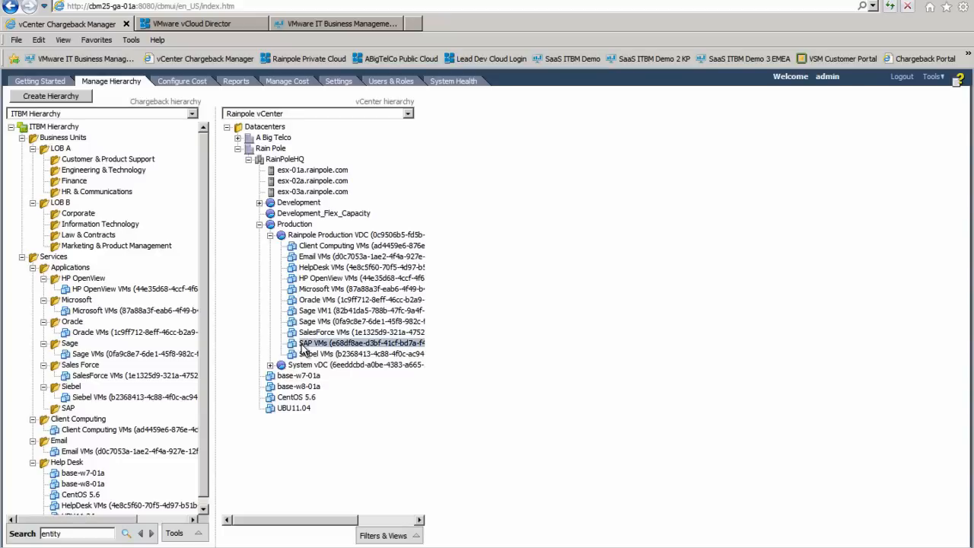
pyautogui.moveTo(105, 402); pyautogui.dragTo(70, 411)
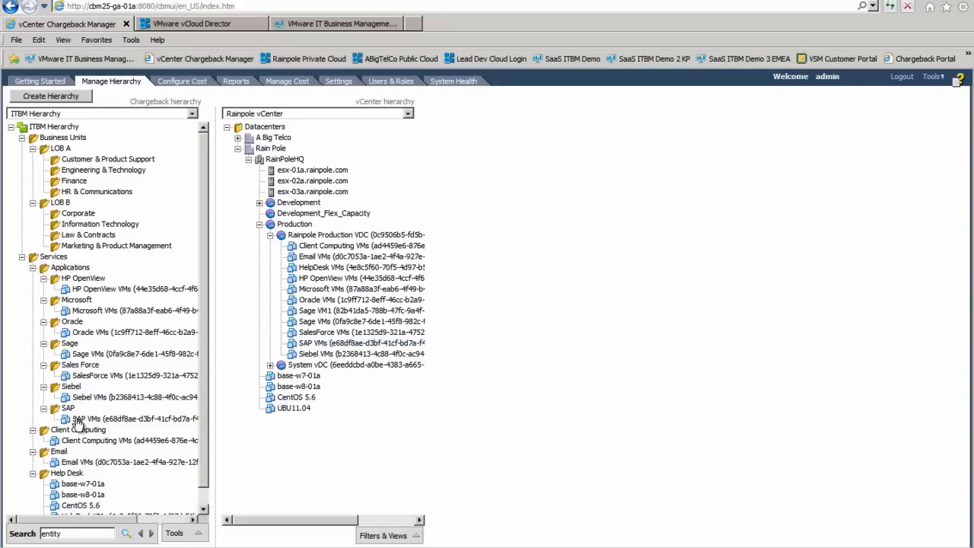
pyautogui.click(78, 420)
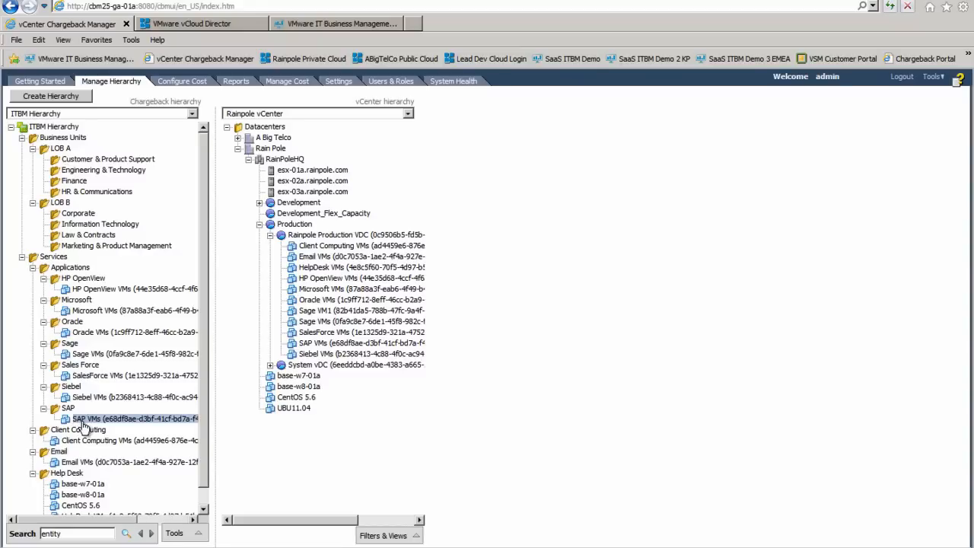
# Start editing ITBM Hierarchy's entity cost, then view the development and production cost templates under Manage Cost
pyautogui.click(61, 127)
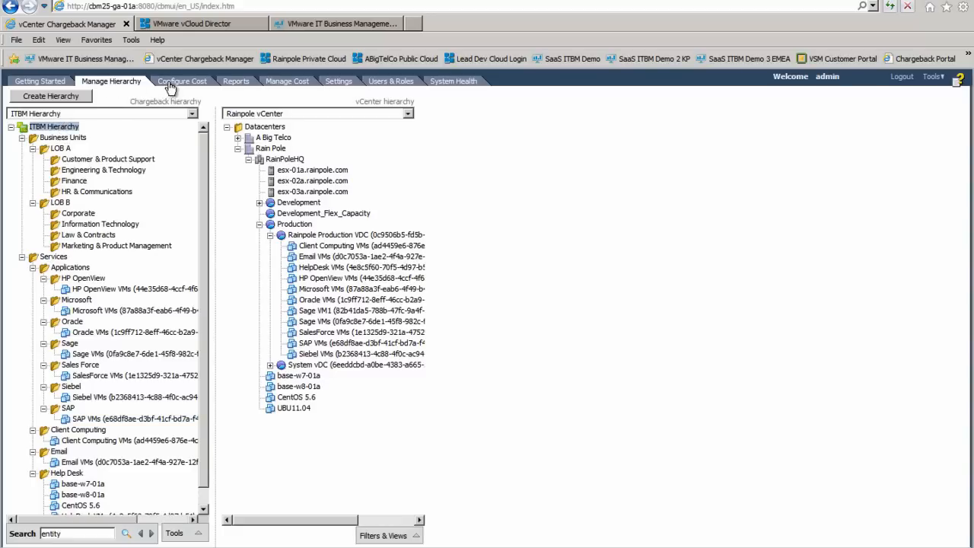
pyautogui.click(172, 82)
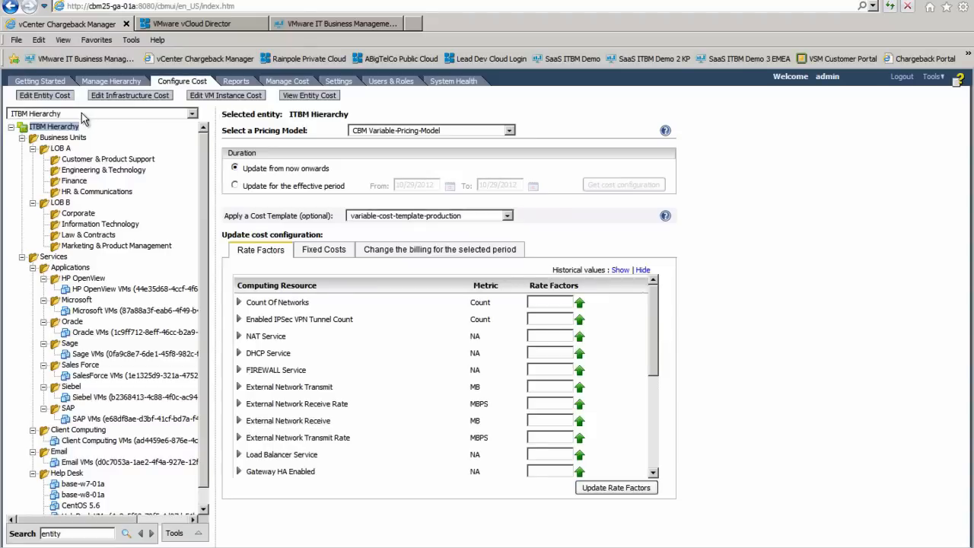
pyautogui.click(58, 98)
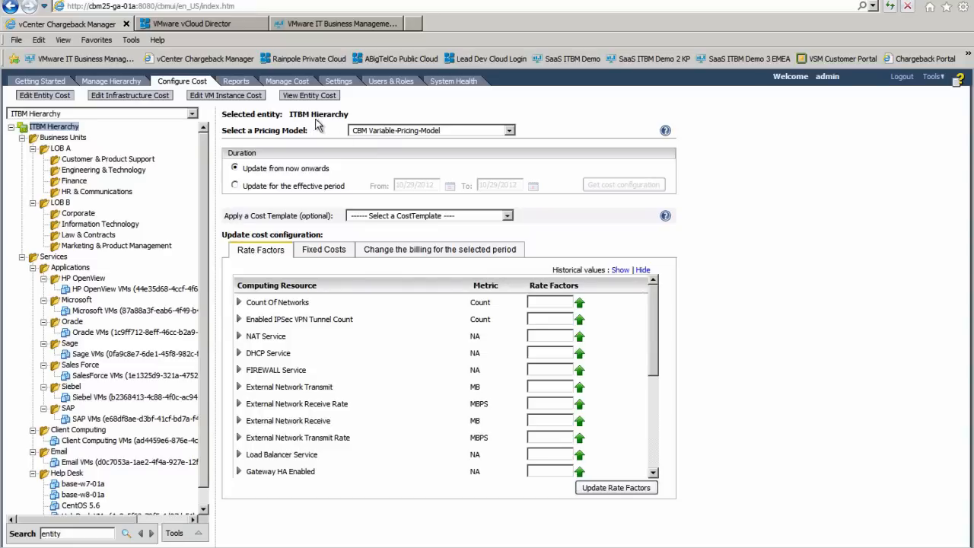
pyautogui.click(286, 82)
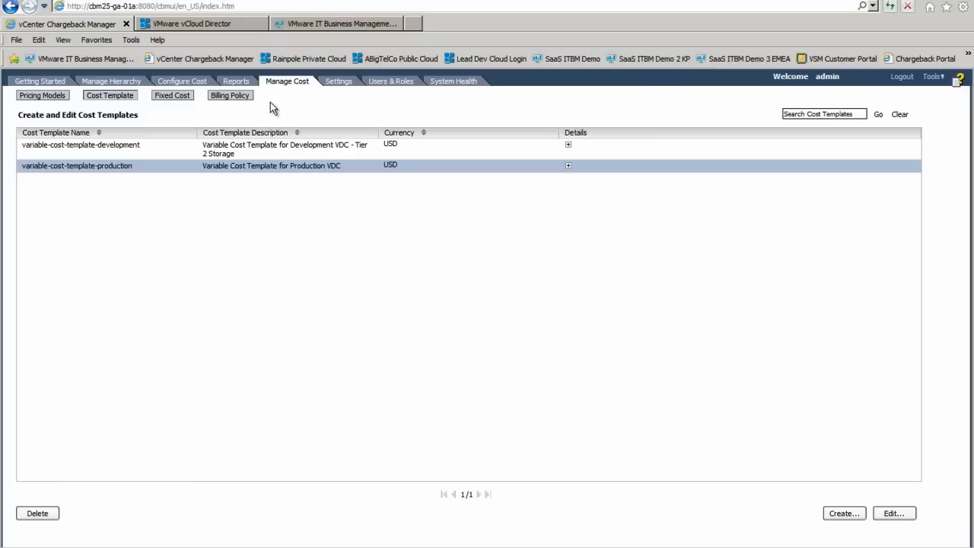
# Open CBM Variable-Pricing-Model from the Pricing Models list in the editor
pyautogui.click(52, 97)
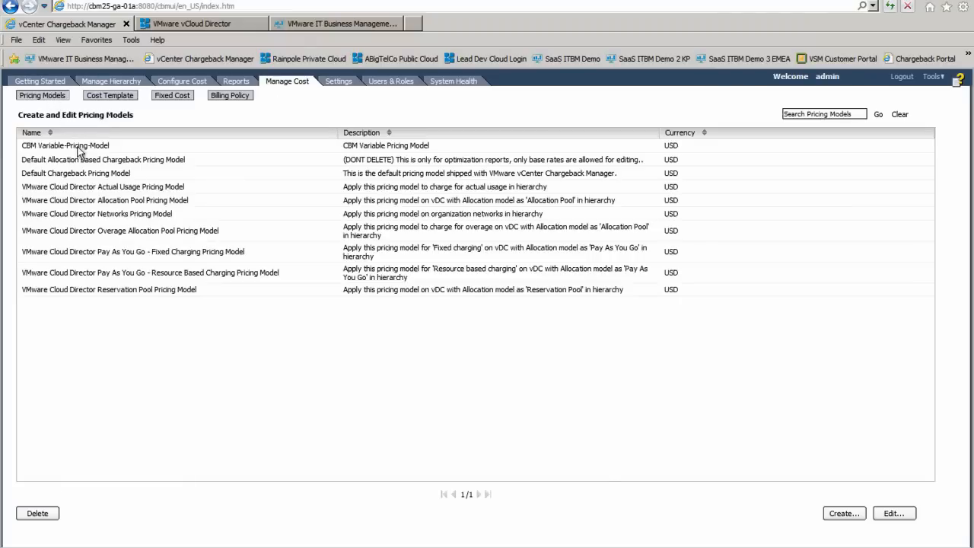
pyautogui.click(80, 149)
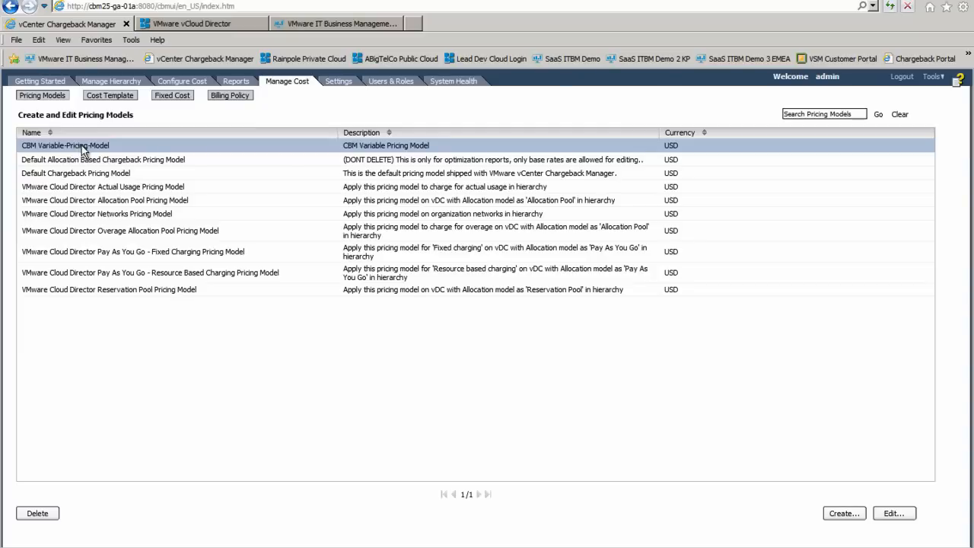
pyautogui.click(889, 515)
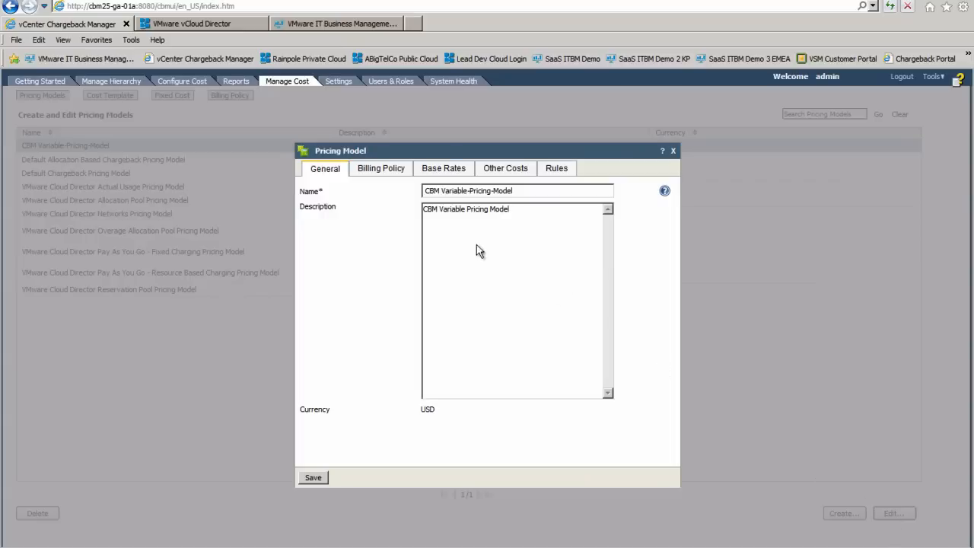
# Review the billing policy and base rates, showing historical values for each rate
pyautogui.click(382, 173)
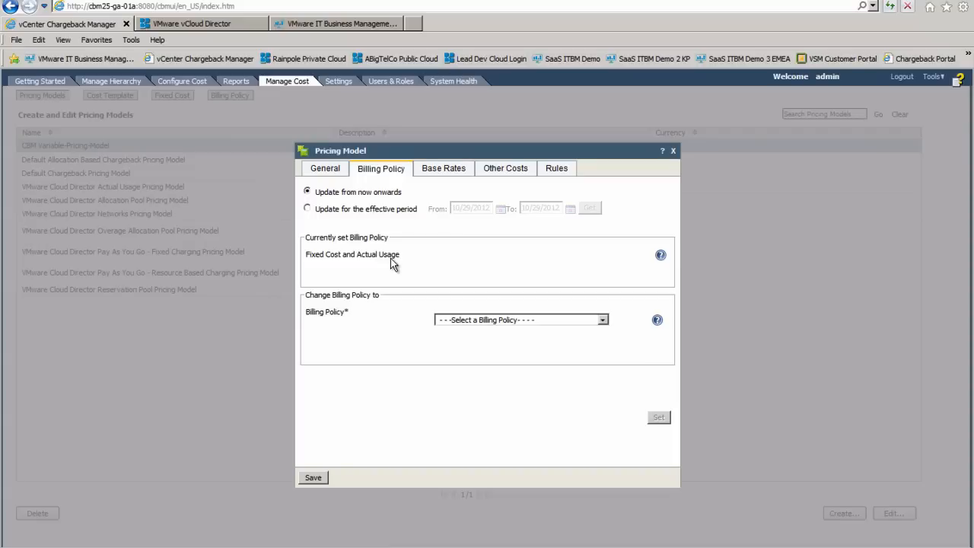
pyautogui.click(445, 173)
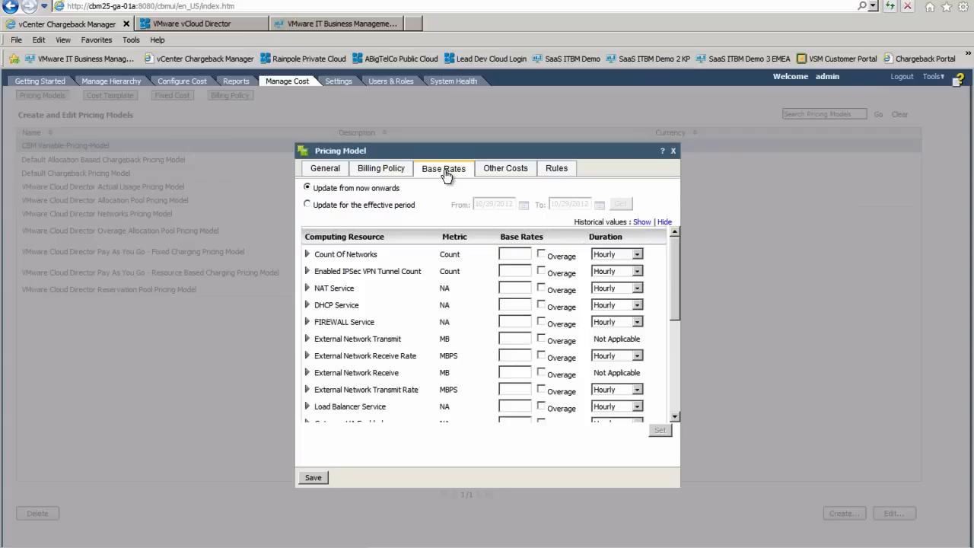
pyautogui.click(642, 222)
pyautogui.click(676, 354)
pyautogui.click(676, 354)
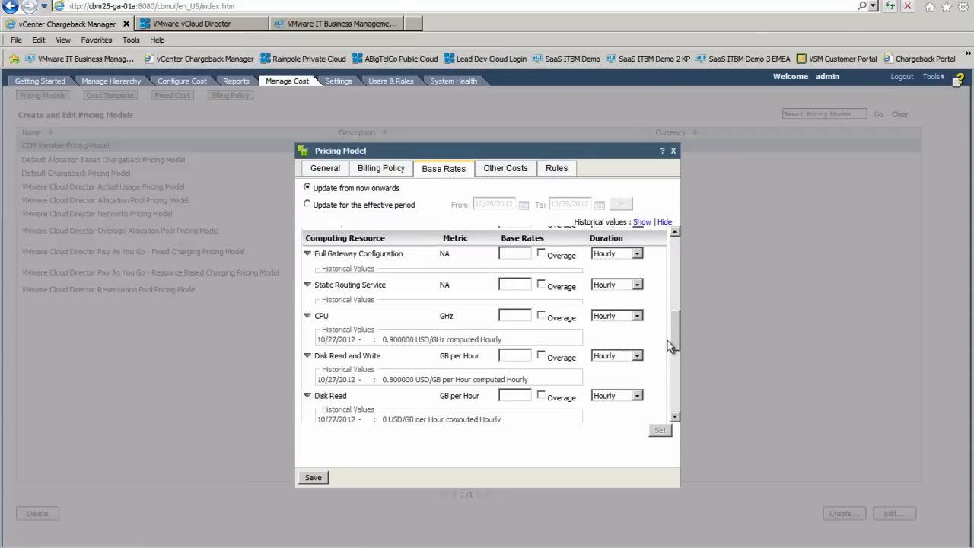
pyautogui.click(676, 354)
# Scroll through the historical base rates, check Other Costs, and close the pricing model
pyautogui.click(676, 417)
pyautogui.click(676, 418)
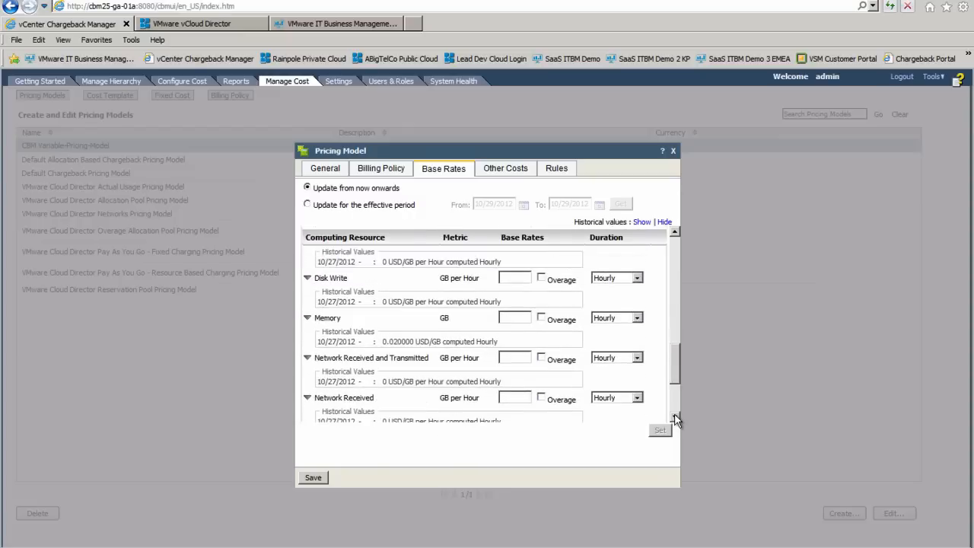
pyautogui.click(675, 417)
pyautogui.click(676, 417)
pyautogui.click(676, 417)
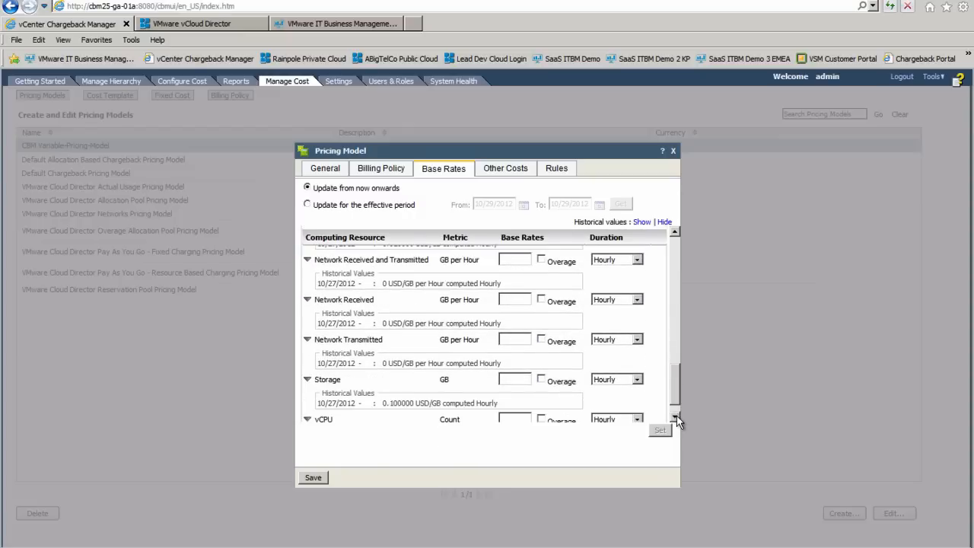
pyautogui.click(676, 417)
pyautogui.click(509, 176)
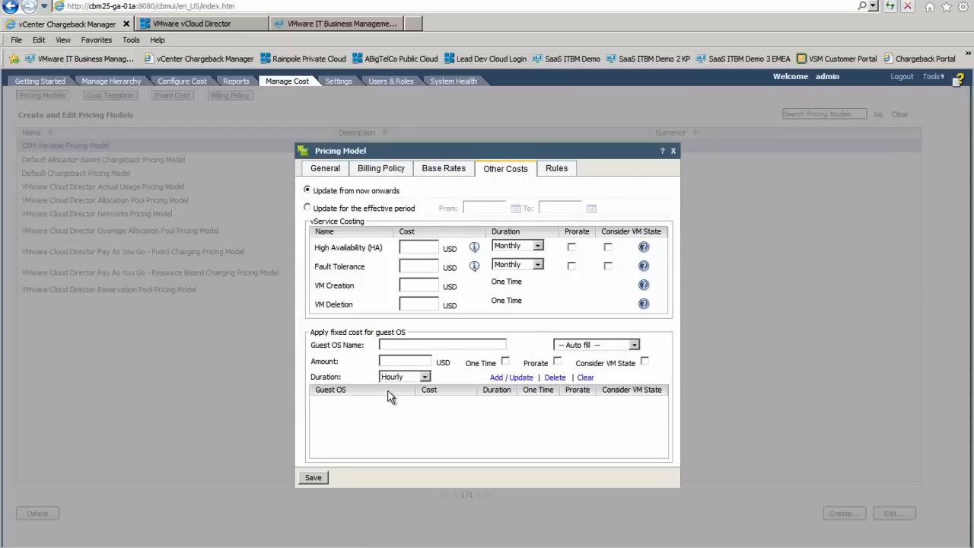
pyautogui.click(673, 150)
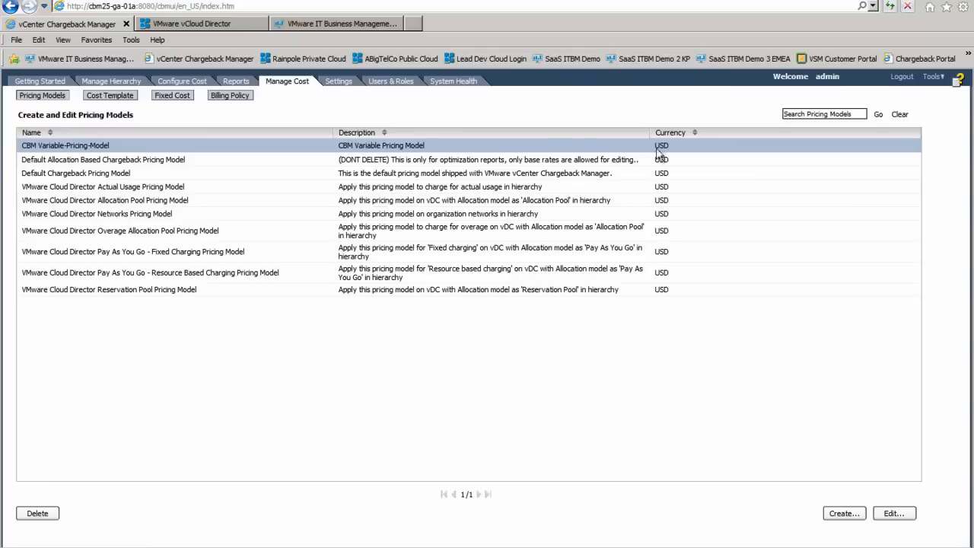
# Inspect the cost-per-os-license fixed cost details (5, Daily)
pyautogui.click(175, 97)
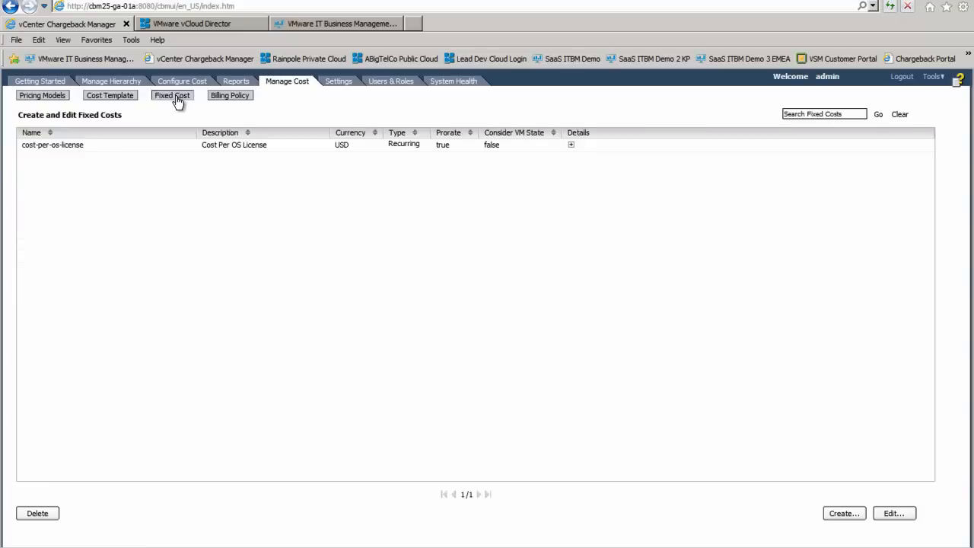
pyautogui.click(153, 147)
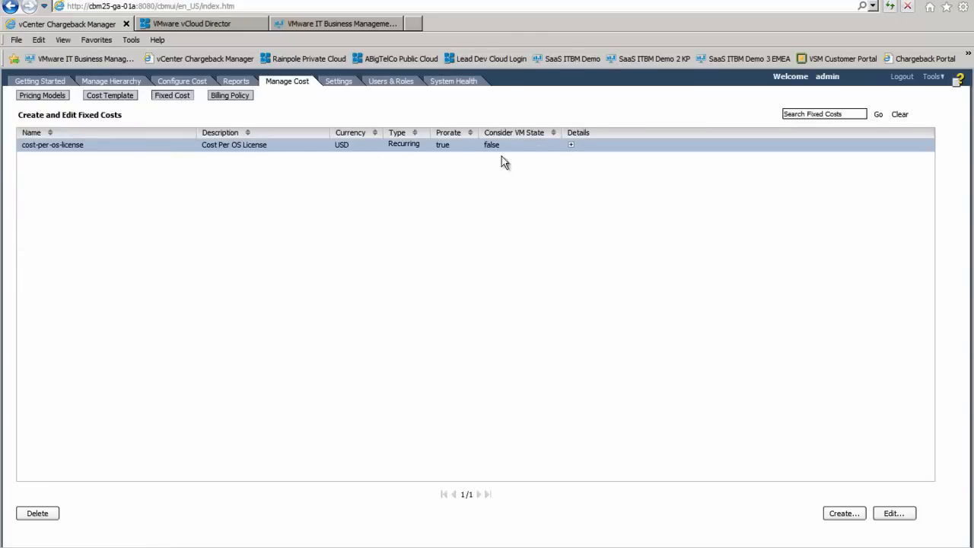
pyautogui.click(571, 145)
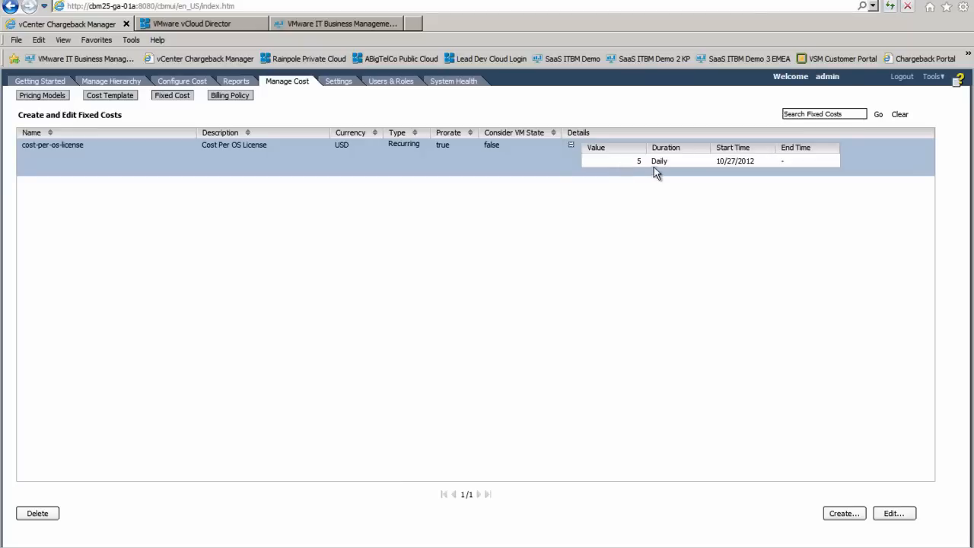
# Select the variable-cost-template-production template, then go to Configure Cost for the hierarchy
pyautogui.click(120, 99)
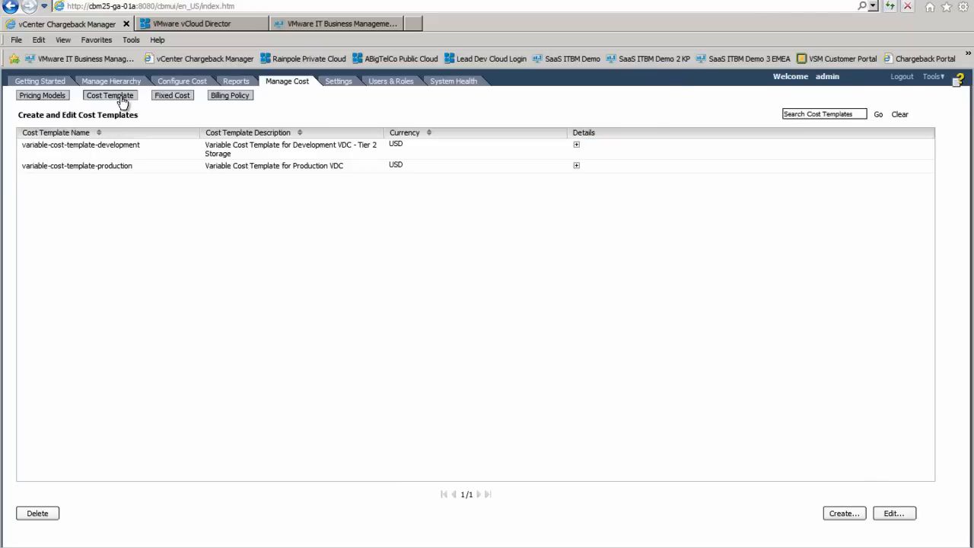
pyautogui.click(161, 168)
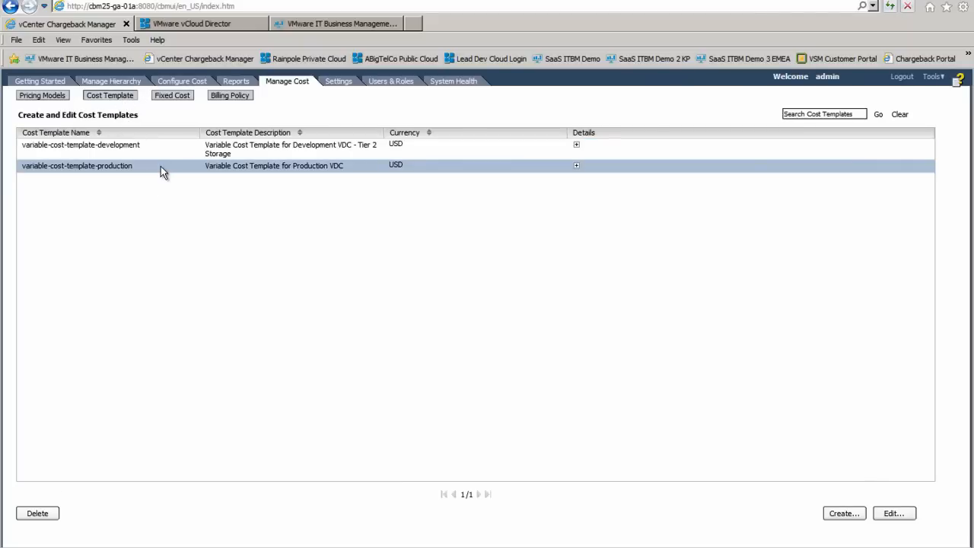
pyautogui.click(176, 81)
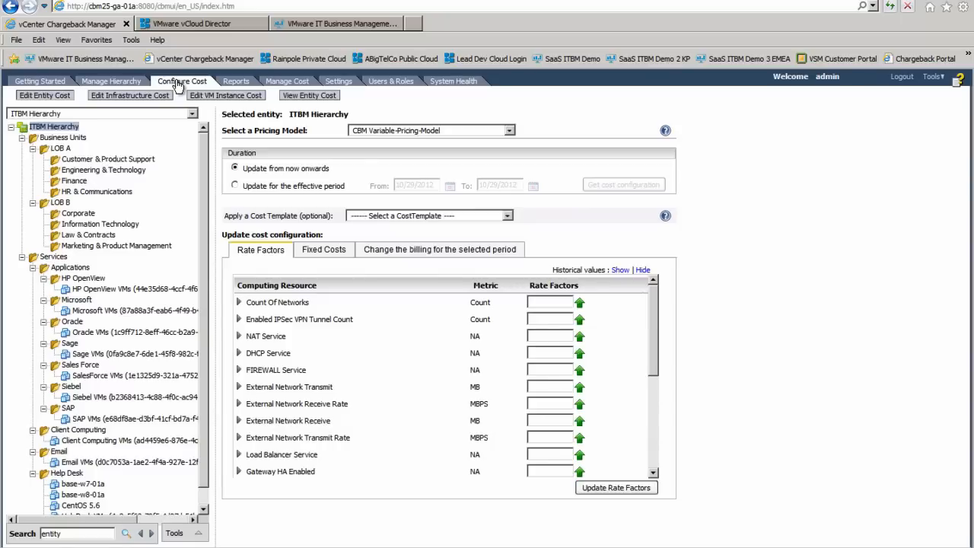
# Keep CBM Variable-Pricing-Model, apply variable-cost-template-production, and check all rate factors are 1
pyautogui.click(510, 131)
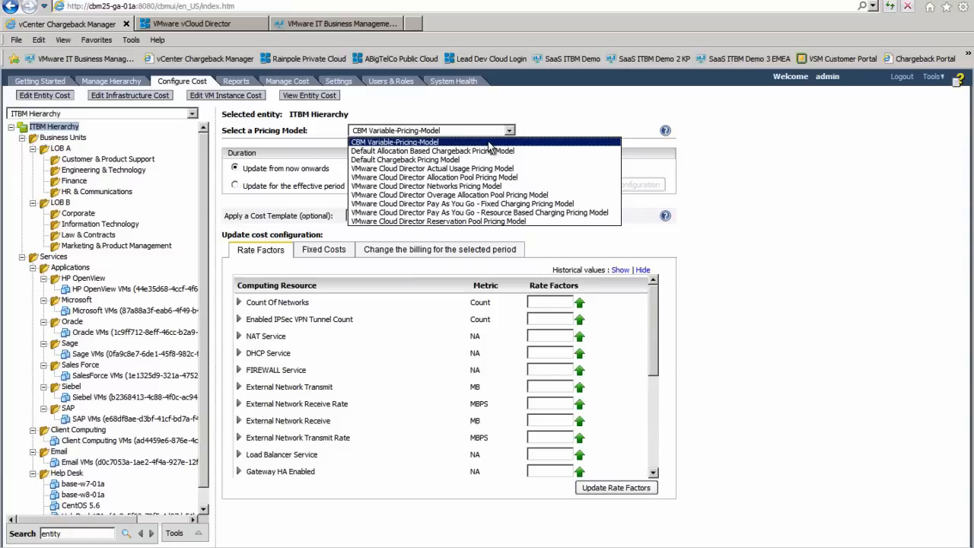
pyautogui.click(509, 133)
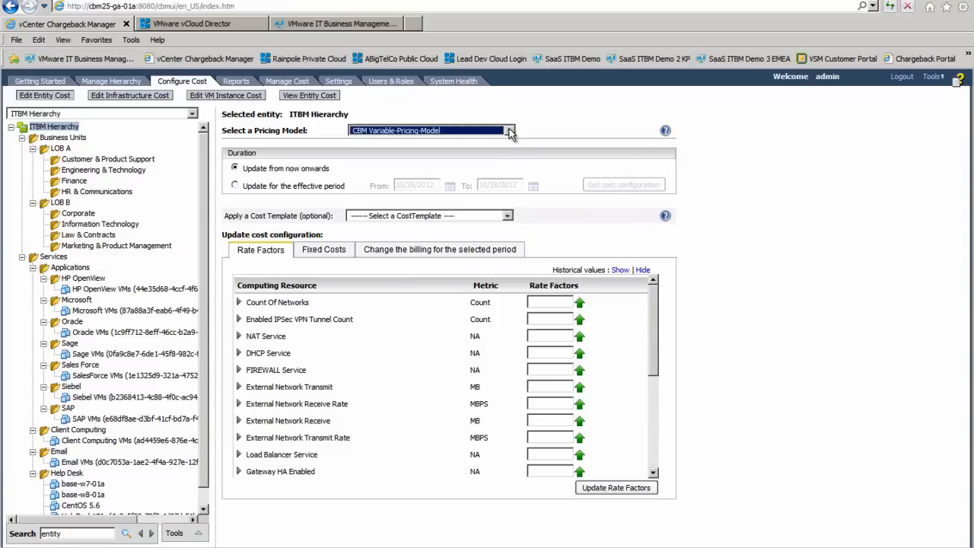
pyautogui.click(508, 217)
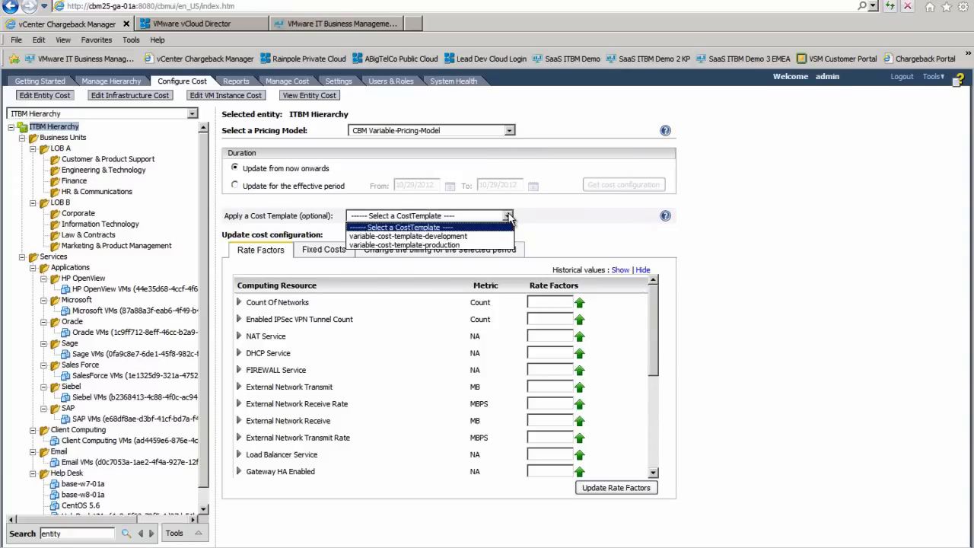
pyautogui.click(483, 245)
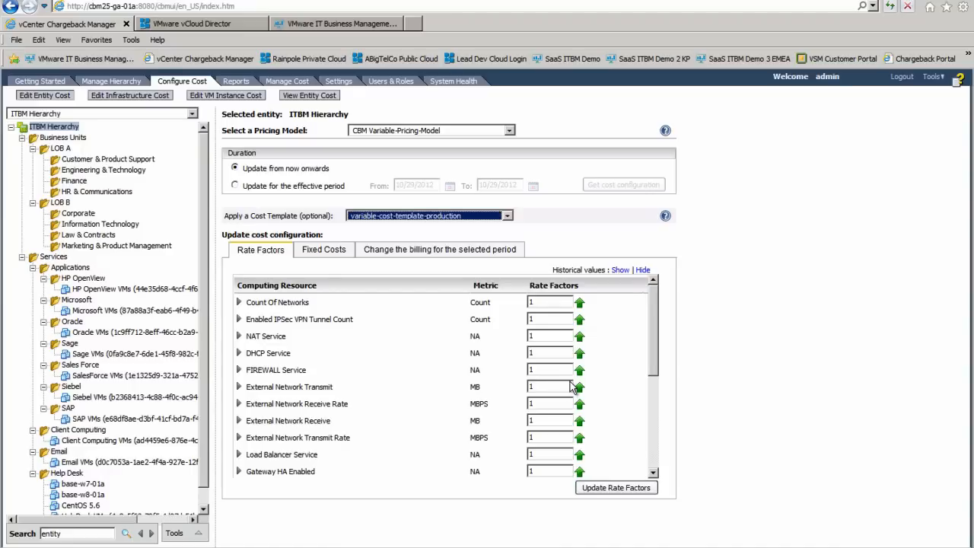
pyautogui.click(654, 453)
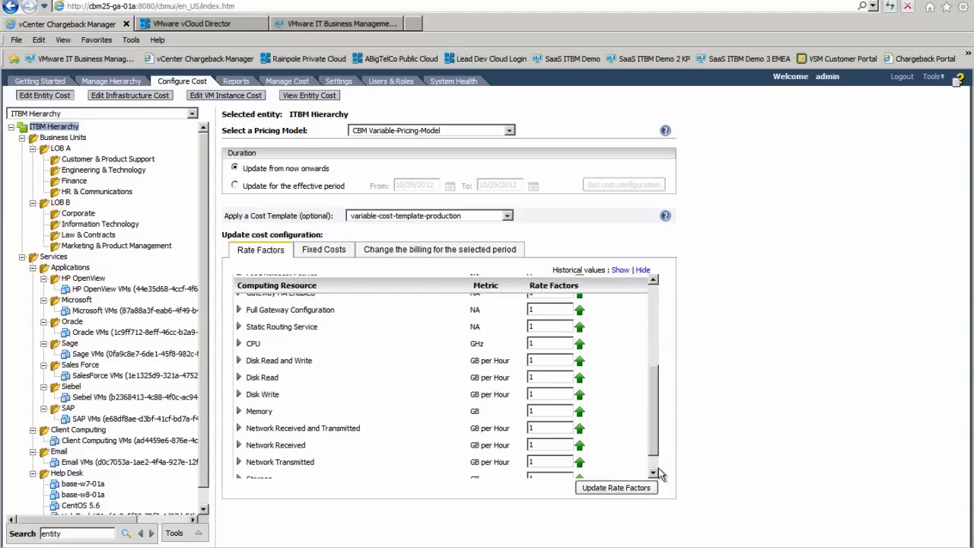
pyautogui.click(654, 471)
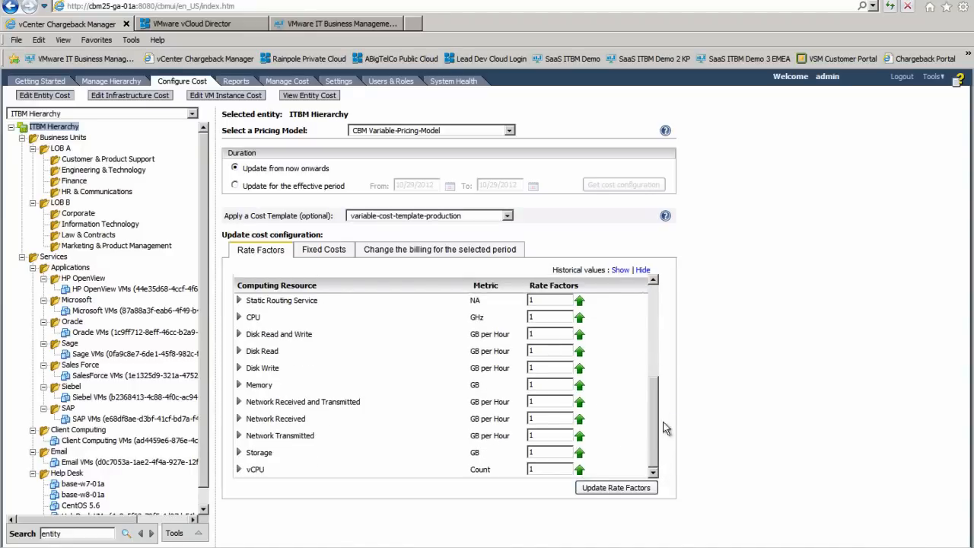
pyautogui.click(653, 296)
pyautogui.click(654, 293)
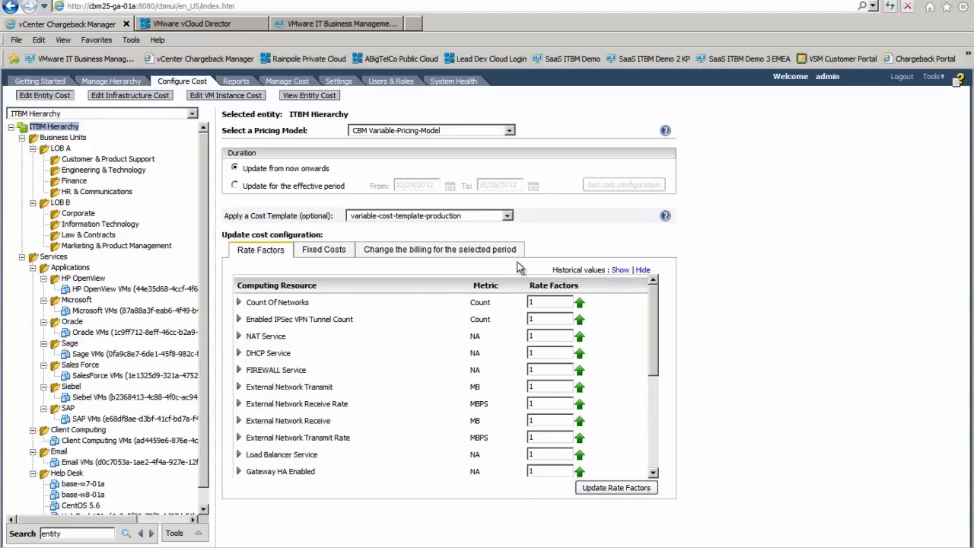
# Save the fixed costs, including cost-per-os-license, for ITBM Hierarchy
pyautogui.click(332, 252)
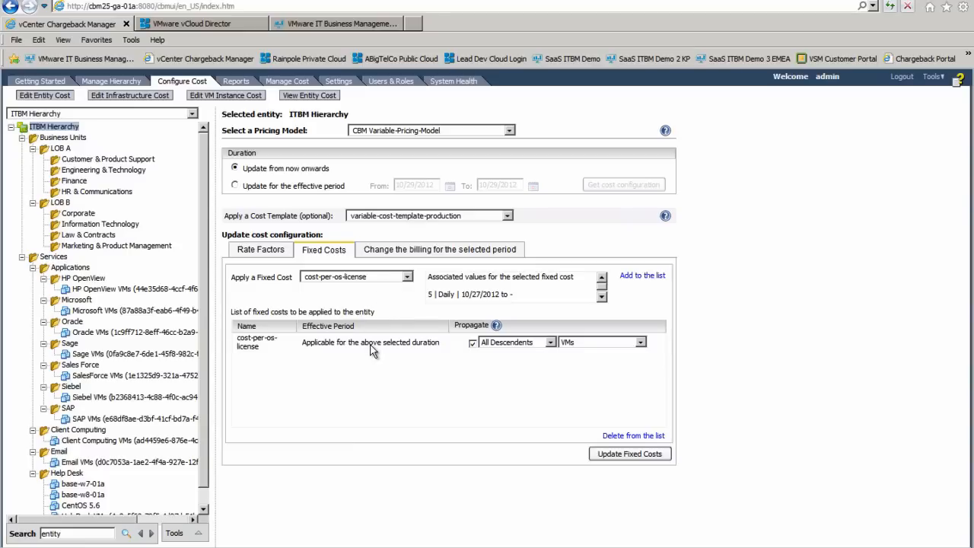
pyautogui.click(601, 455)
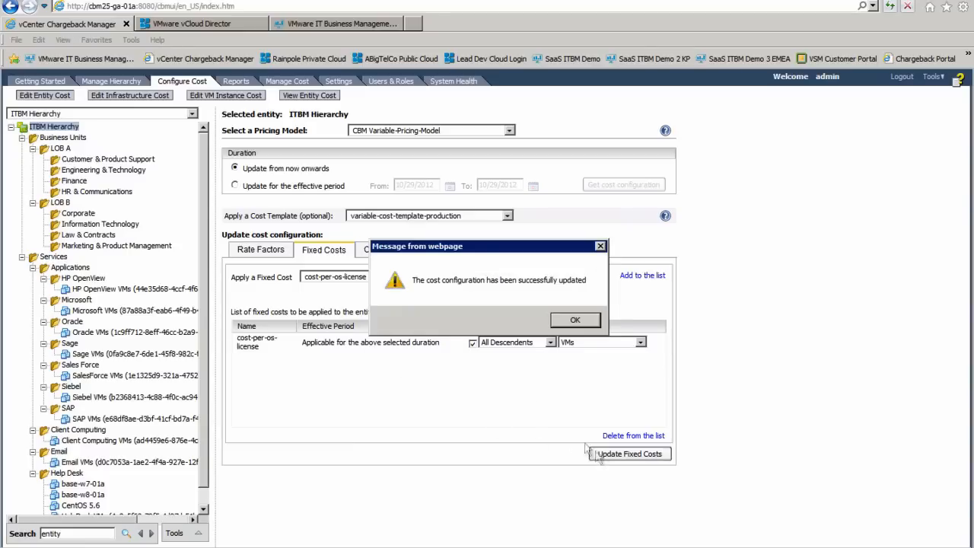
pyautogui.click(564, 320)
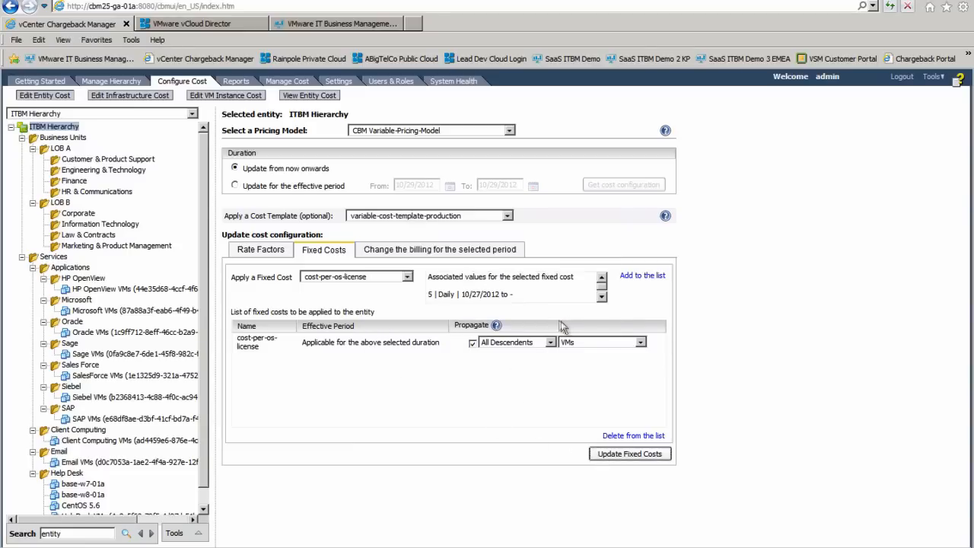
# Save the rate factor settings for ITBM Hierarchy
pyautogui.click(271, 253)
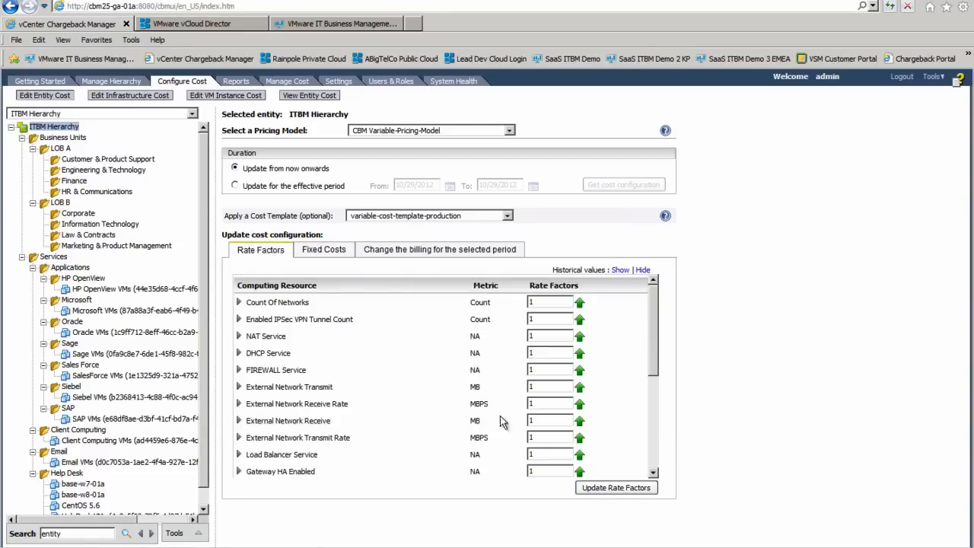
pyautogui.click(599, 489)
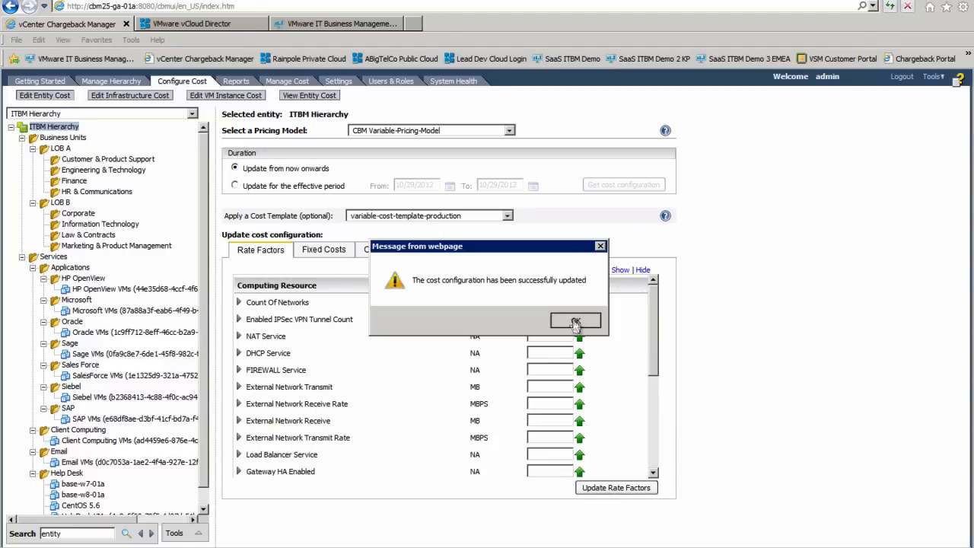
pyautogui.click(575, 321)
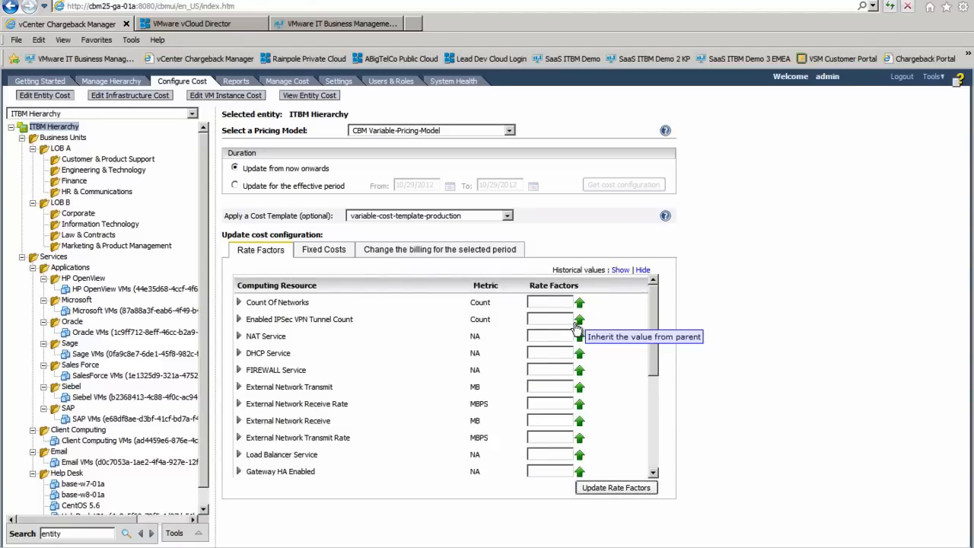
# In Reports, choose Generate Cost Report from ITBM Hierarchy's context menu
pyautogui.click(241, 82)
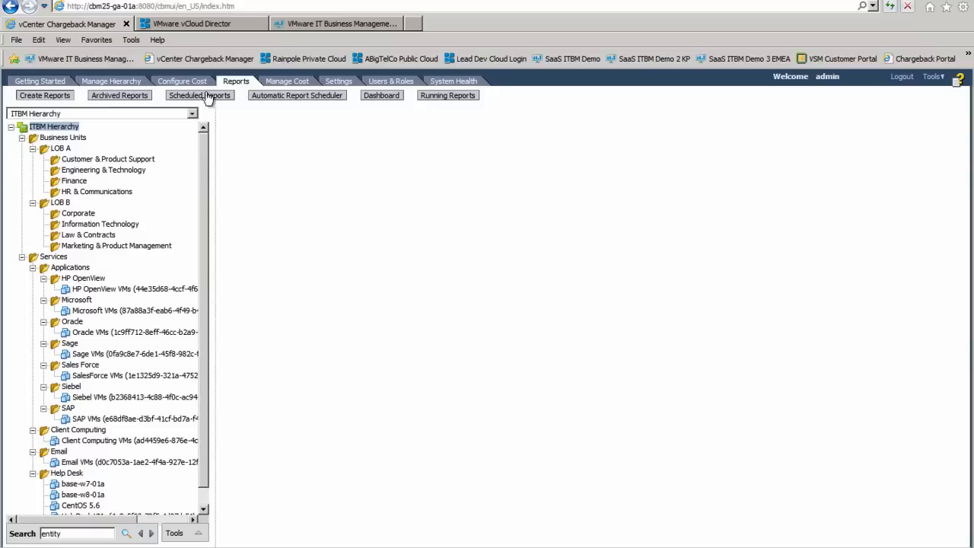
pyautogui.rightClick(51, 130)
pyautogui.click(51, 130)
pyautogui.rightClick(49, 130)
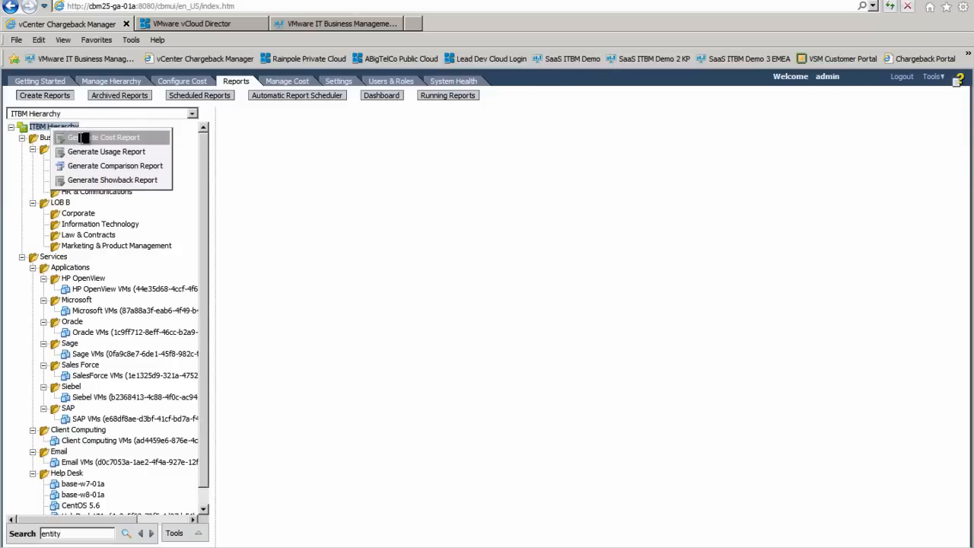
pyautogui.click(82, 138)
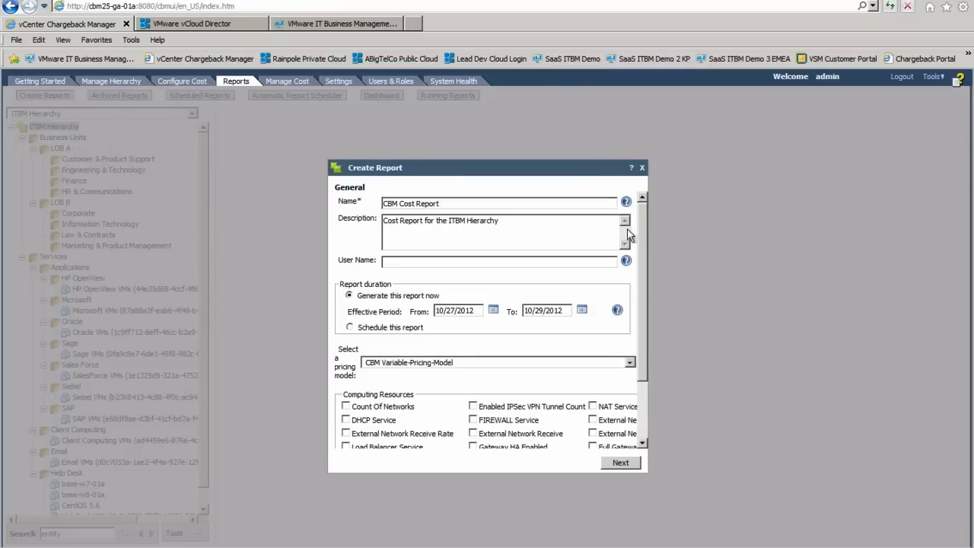
# Step CBM Cost Report through summary and details and submit it, totalling 635.48 USD
pyautogui.click(449, 203)
pyautogui.scroll(-3, 642, 424)
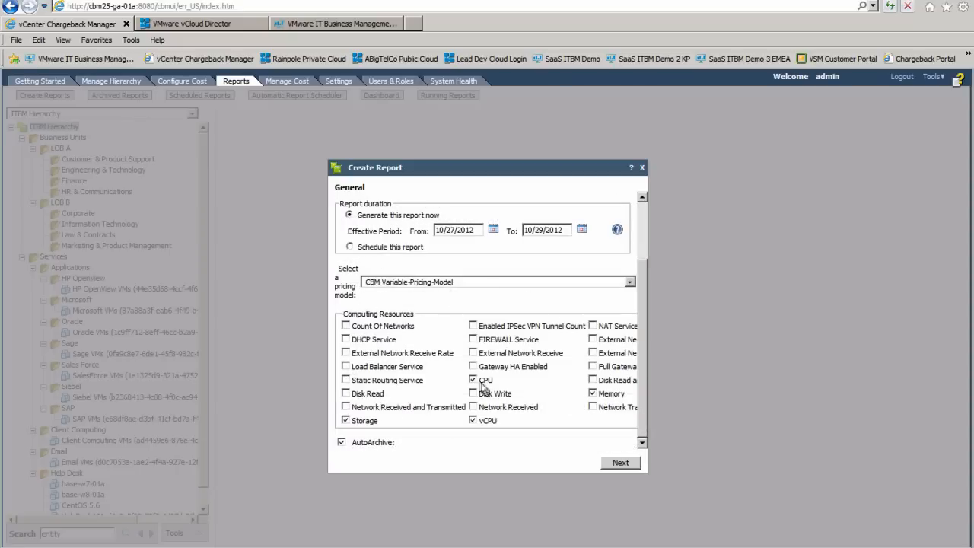
pyautogui.click(619, 464)
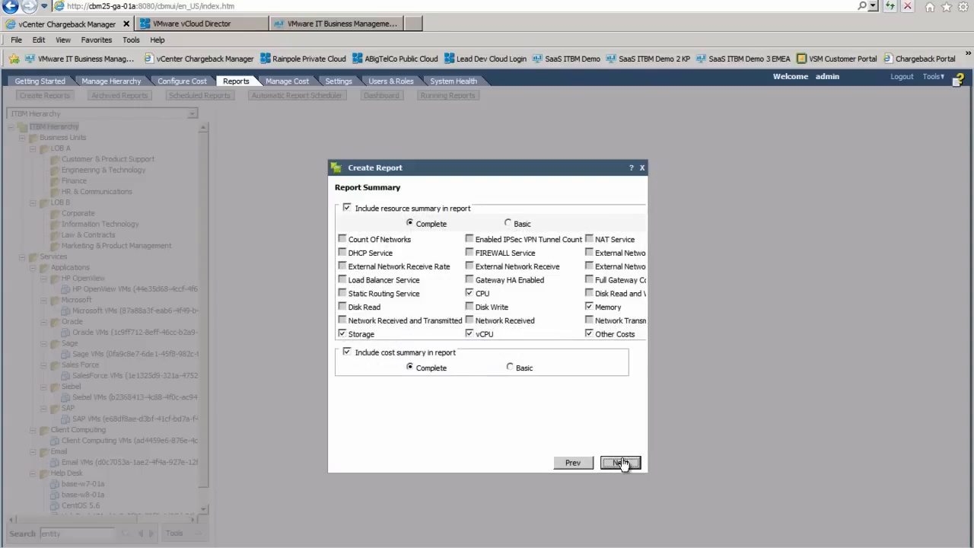
pyautogui.click(620, 464)
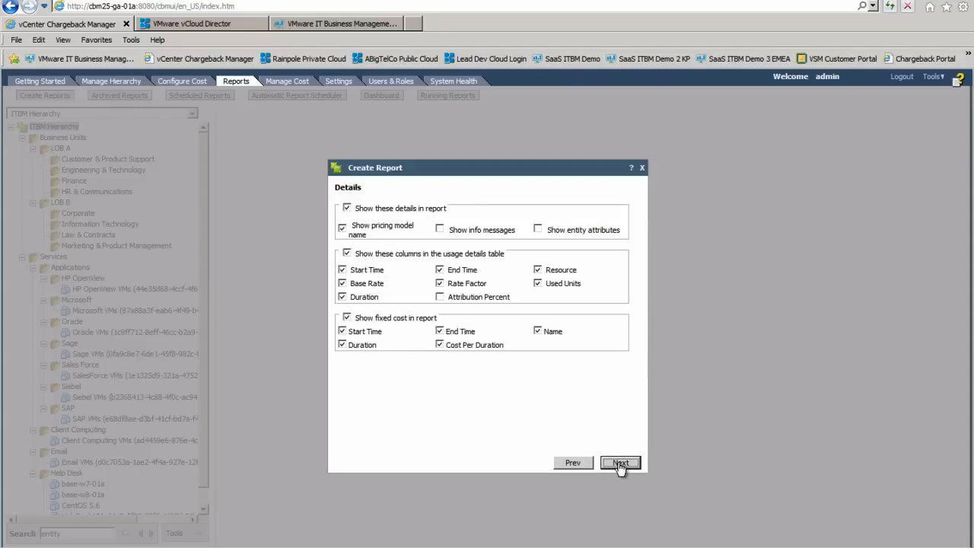
pyautogui.click(620, 463)
pyautogui.click(620, 462)
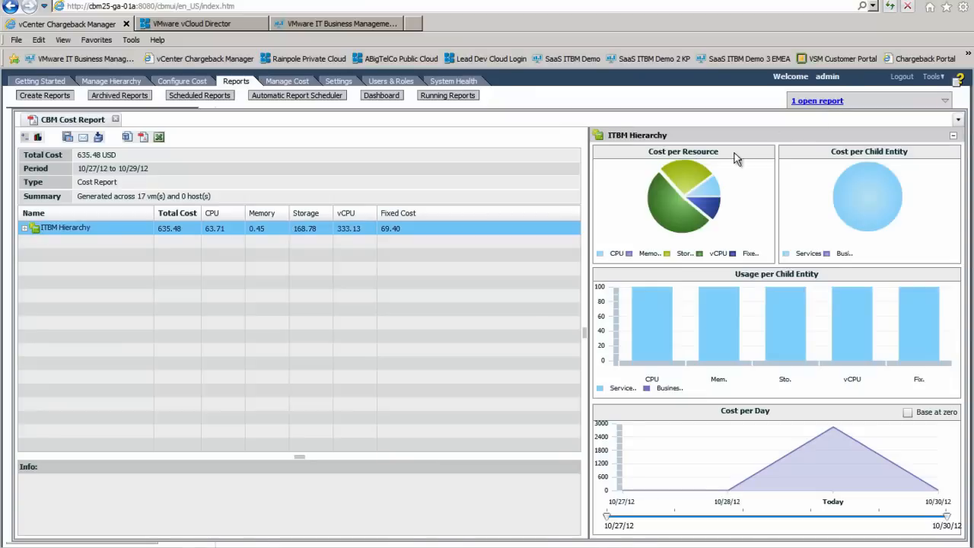
# Expand ITBM Hierarchy > Services > Applications > SAP to show the SAP VMs' costs, then open ITBM Hierarchy's report options under Create Reports
pyautogui.click(24, 232)
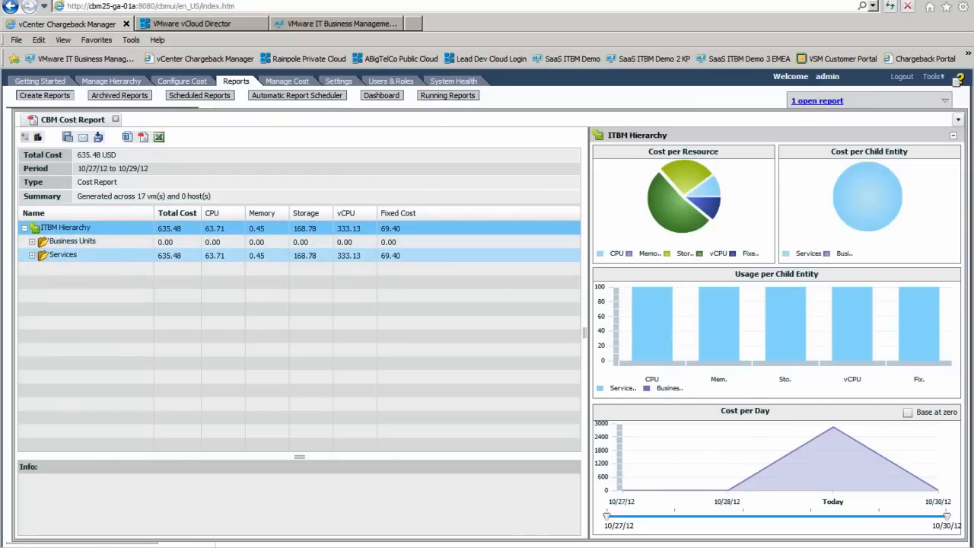
pyautogui.click(33, 257)
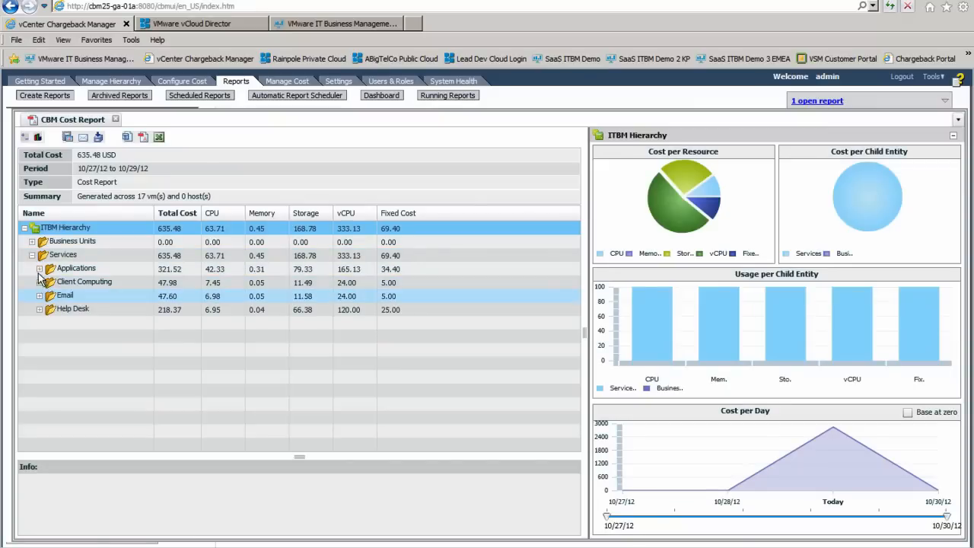
pyautogui.click(40, 271)
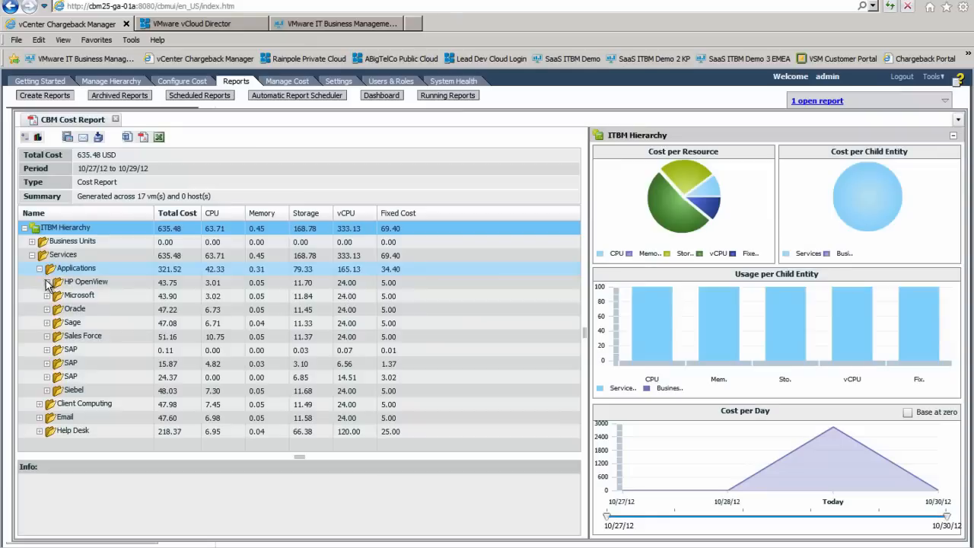
pyautogui.click(89, 365)
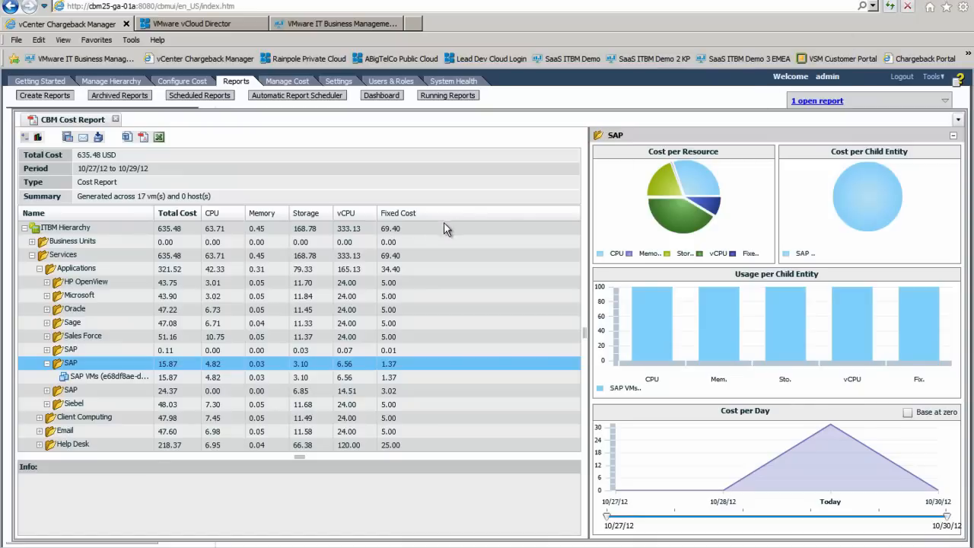
pyautogui.click(44, 96)
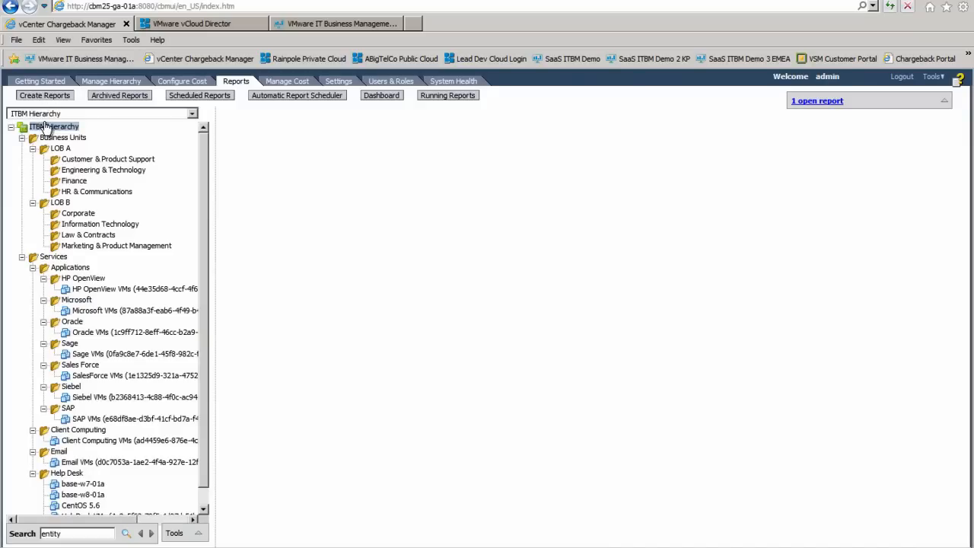
pyautogui.rightClick(44, 129)
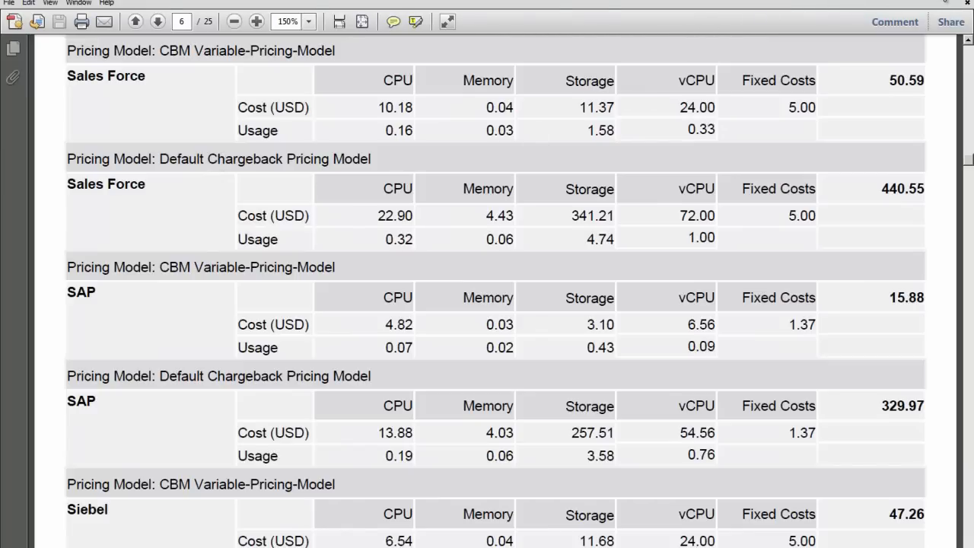
# Close the Adobe Reader window showing the PDF cost report
pyautogui.click(948, 1)
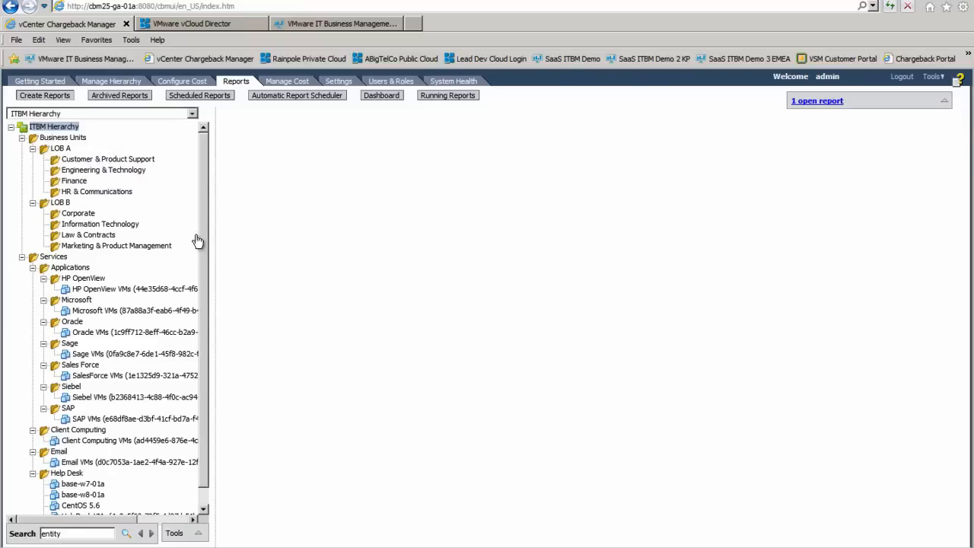
# Go back to the Getting Started overview and bring up the browser menu bar
pyautogui.click(42, 81)
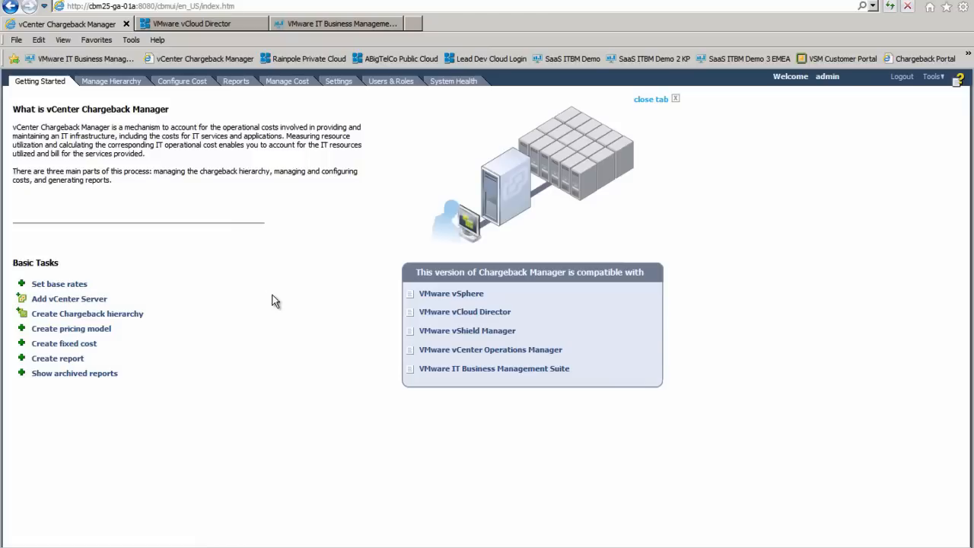
pyautogui.press('alt')
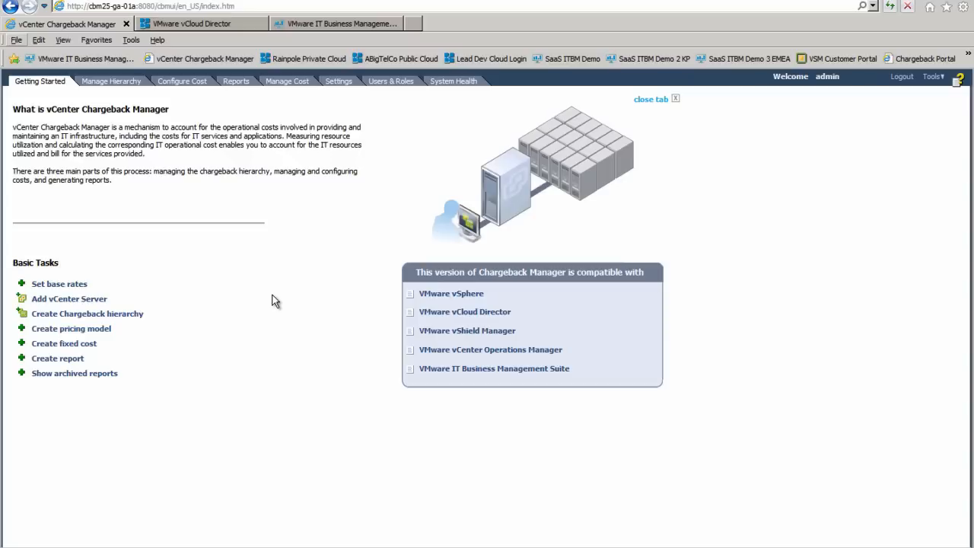